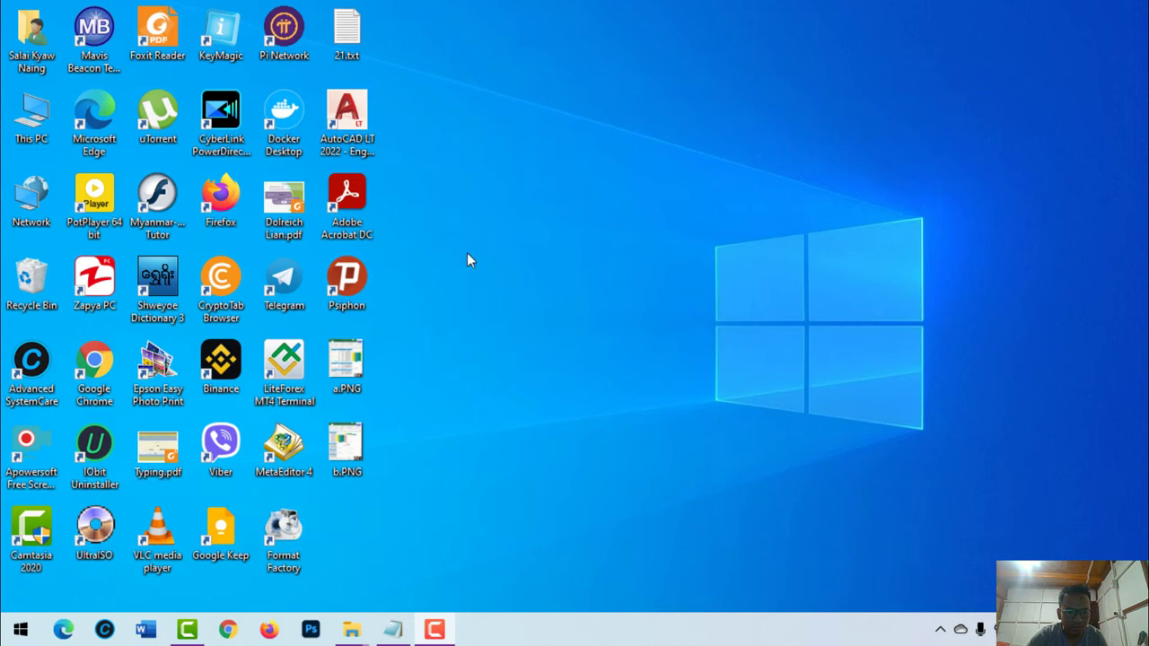
Switch to the 03. Formatting Document folder, minimize it, and create a blank Word document
mouse_move(351, 630)
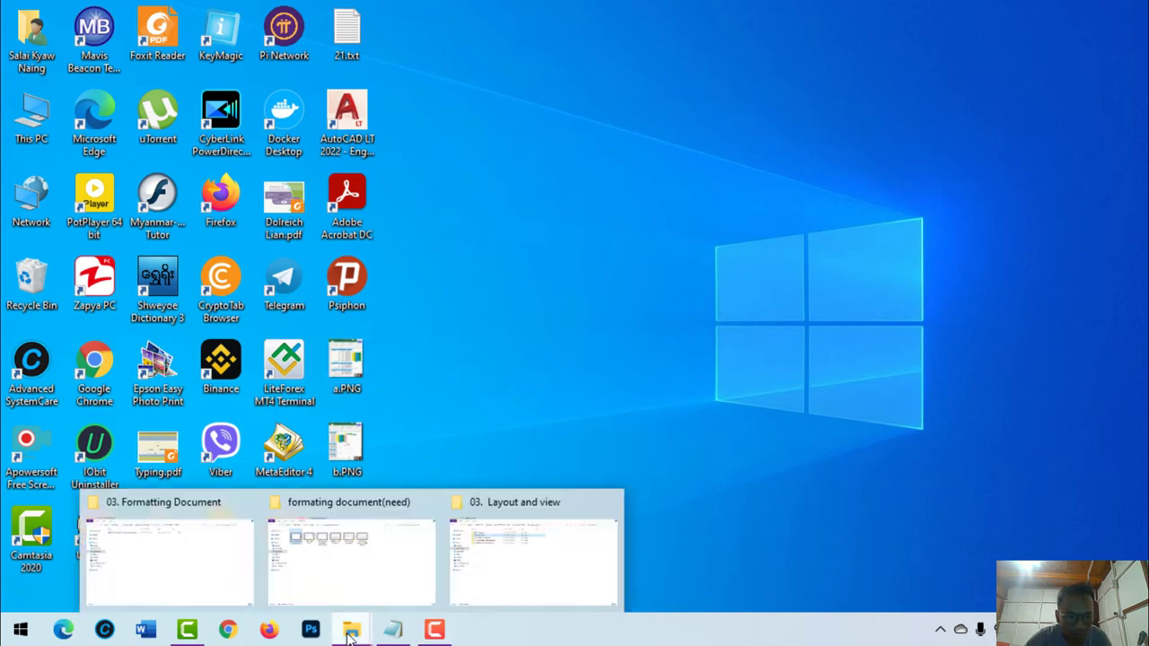
click(191, 552)
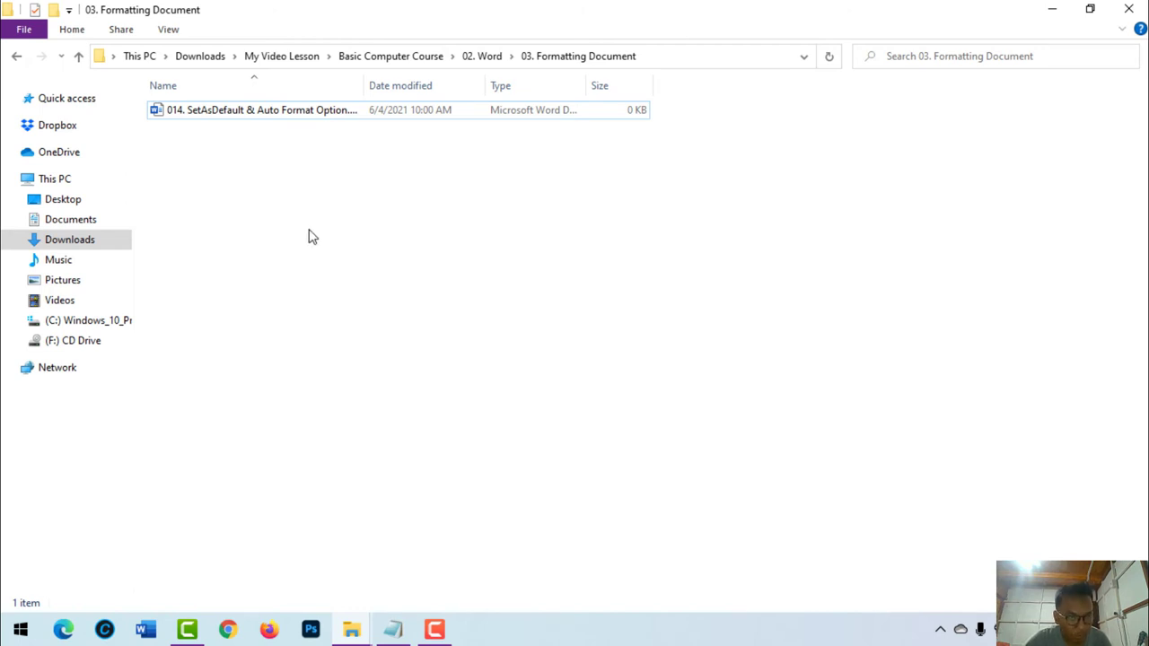
click(1055, 9)
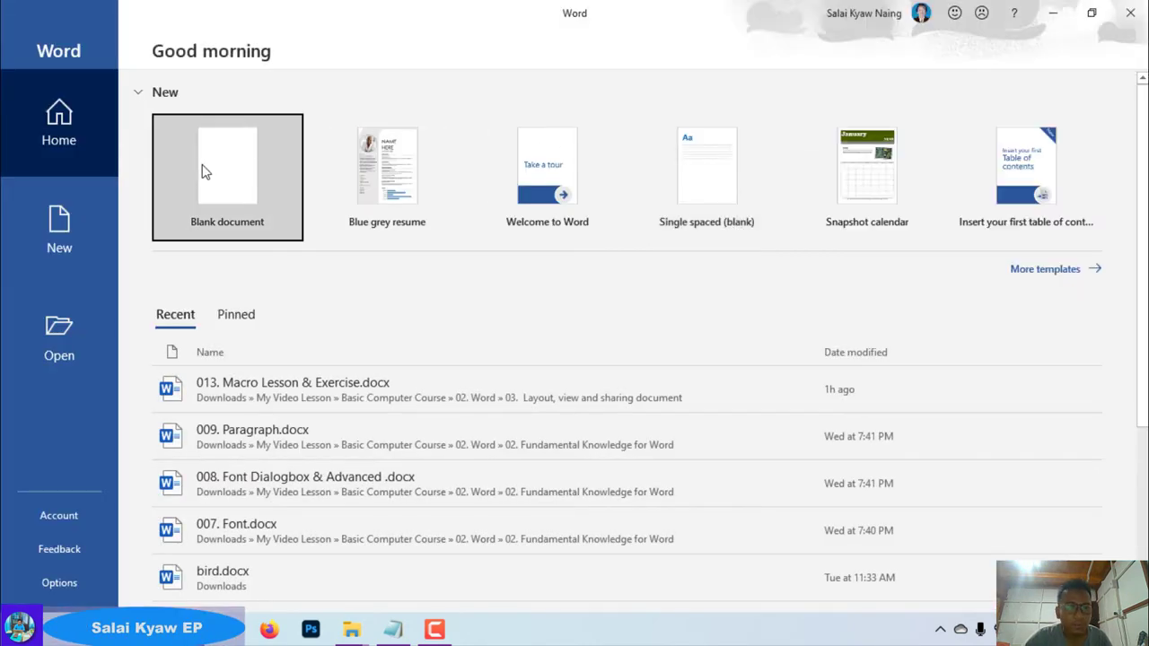
click(206, 169)
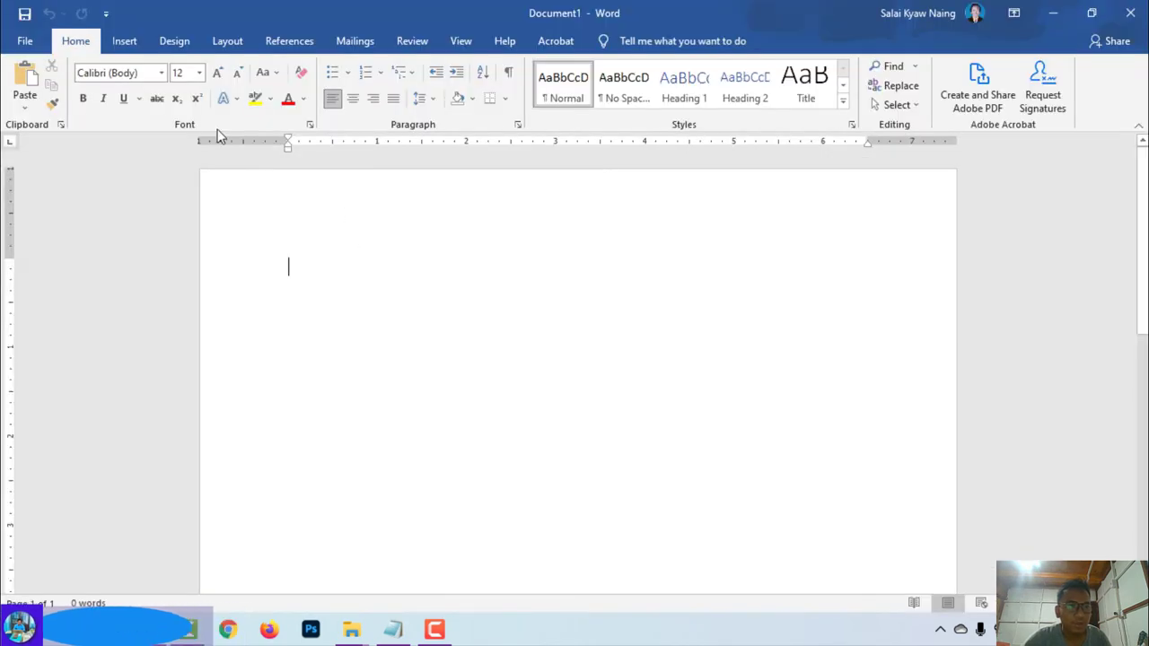
Check the current font name and the Layout paper size list, then close Document1 unchanged
click(117, 73)
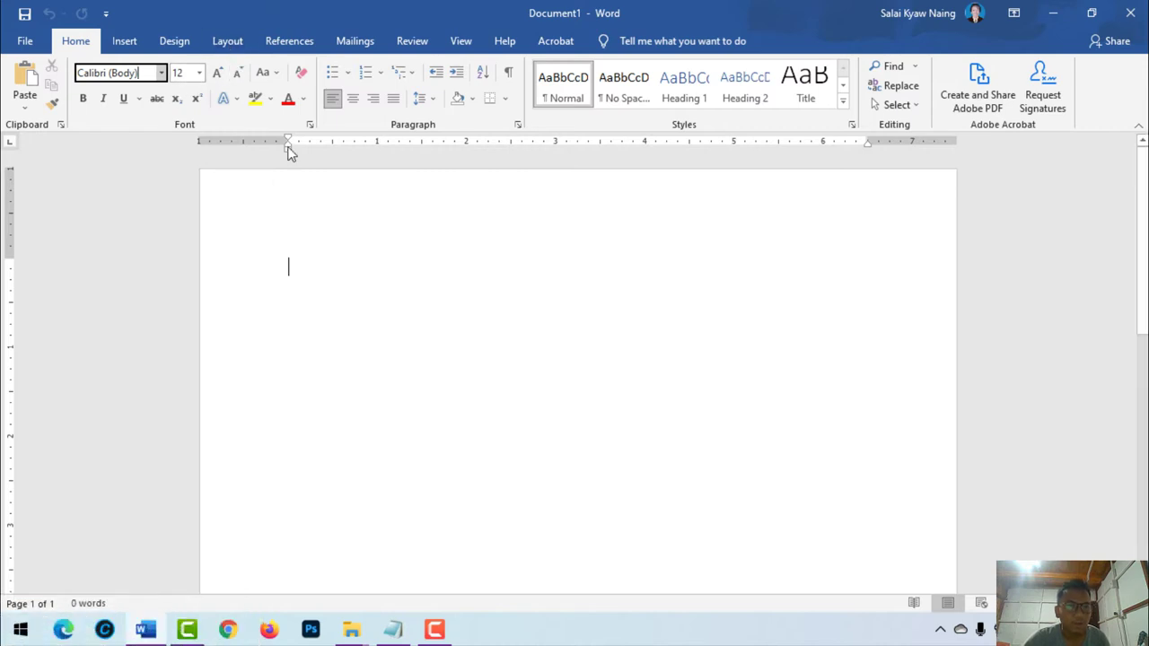
click(227, 41)
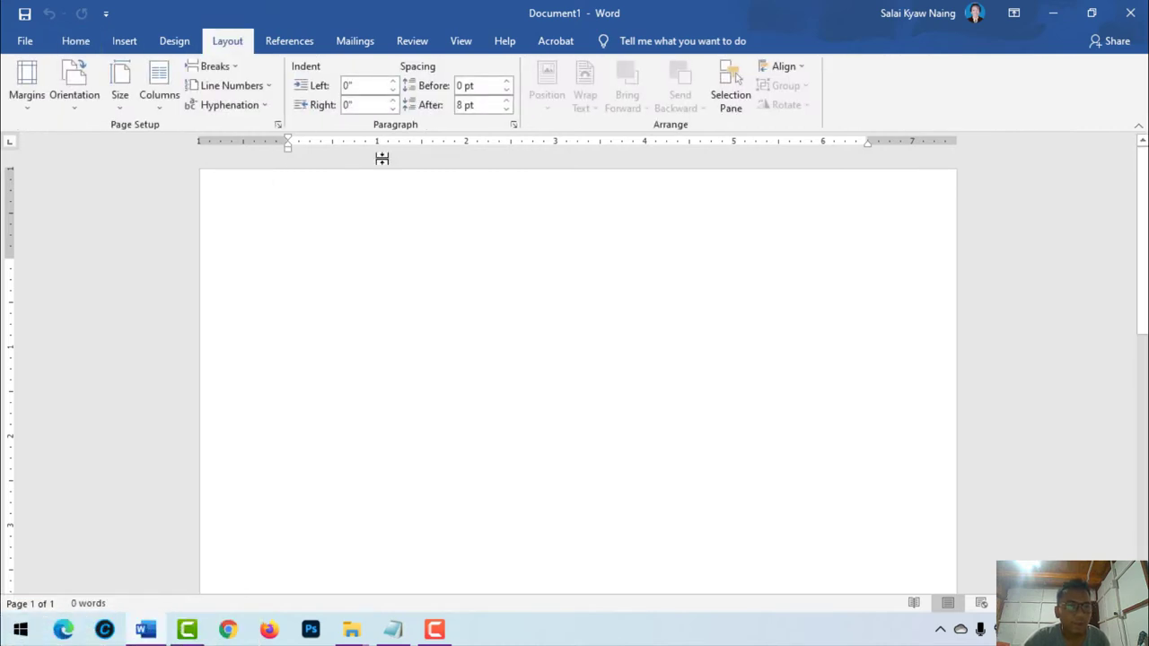
click(120, 104)
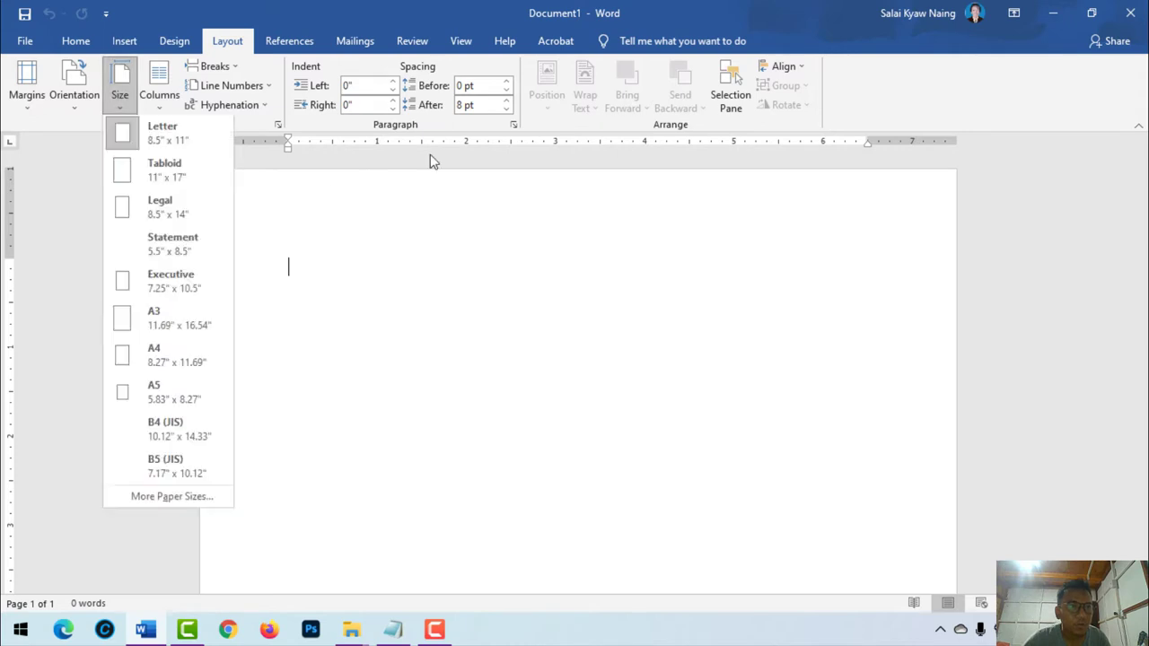
click(306, 259)
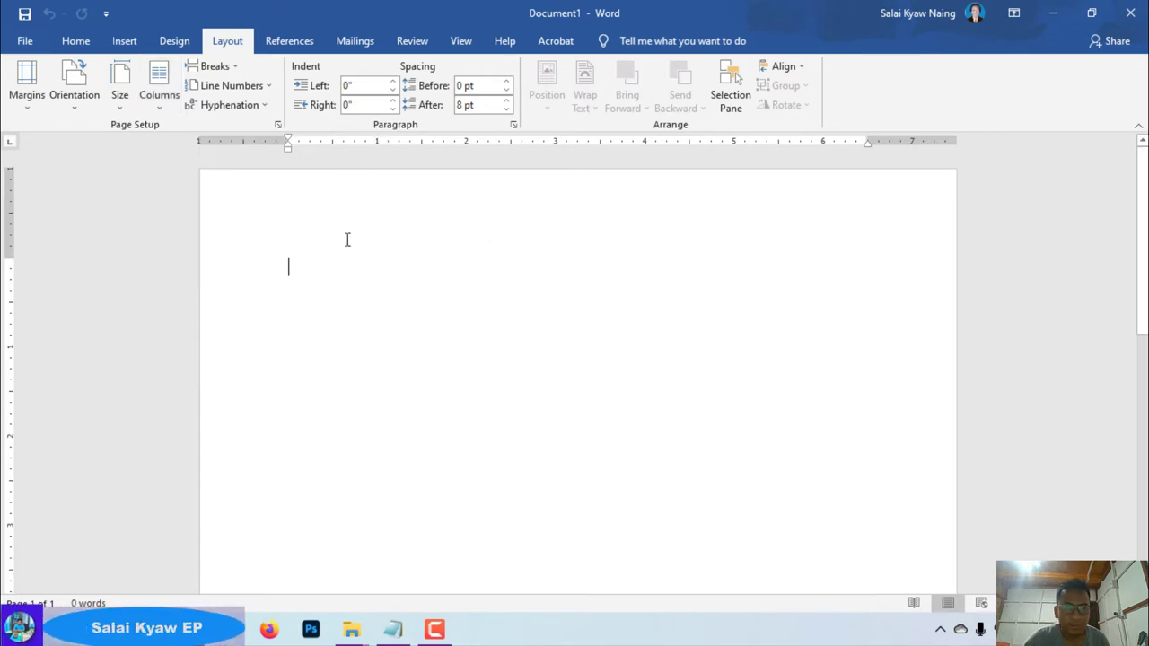
click(75, 41)
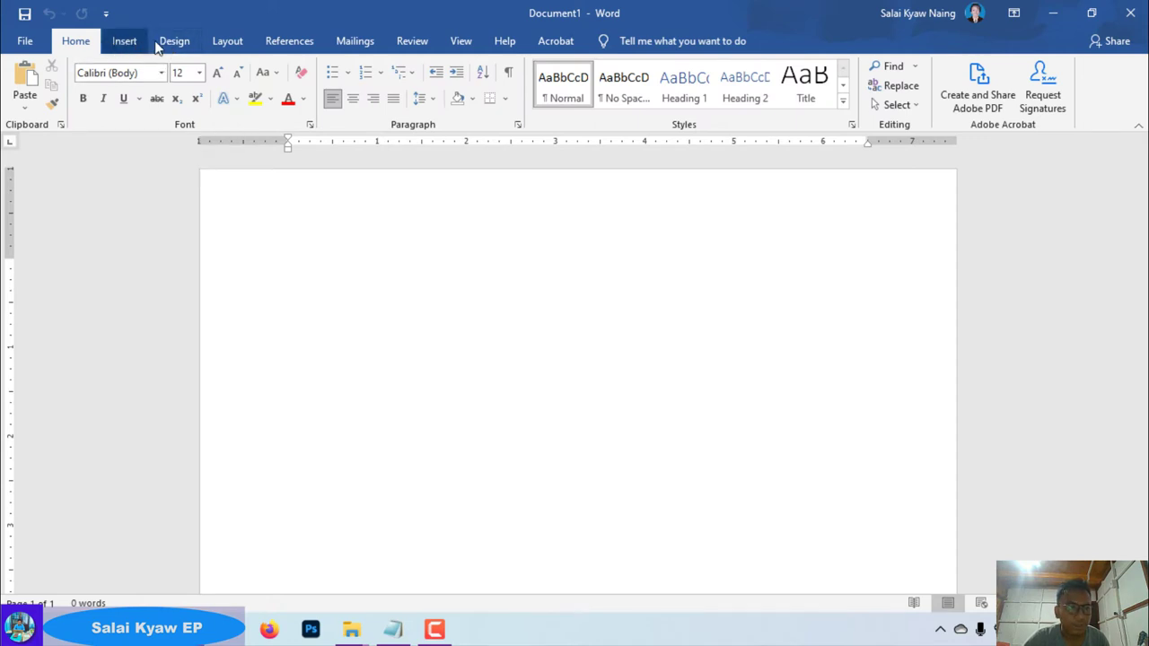
click(227, 41)
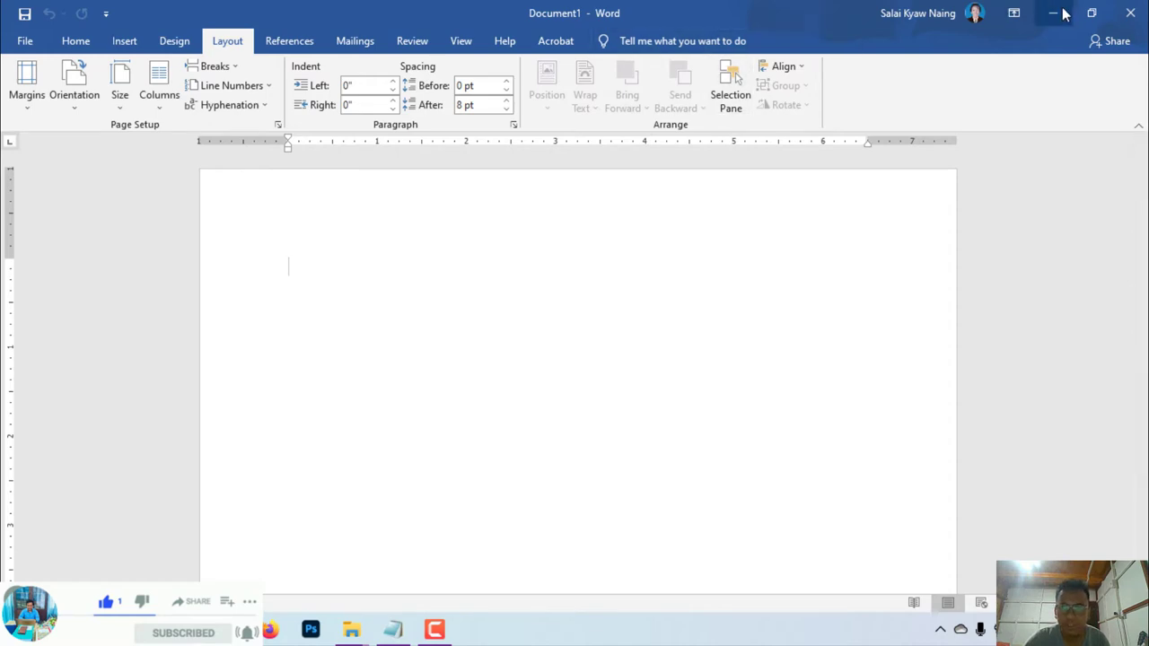
click(1124, 12)
Open 014. SetAsDefault & Auto Format Option.docx from the 03. Formatting Document folder
mouse_move(353, 628)
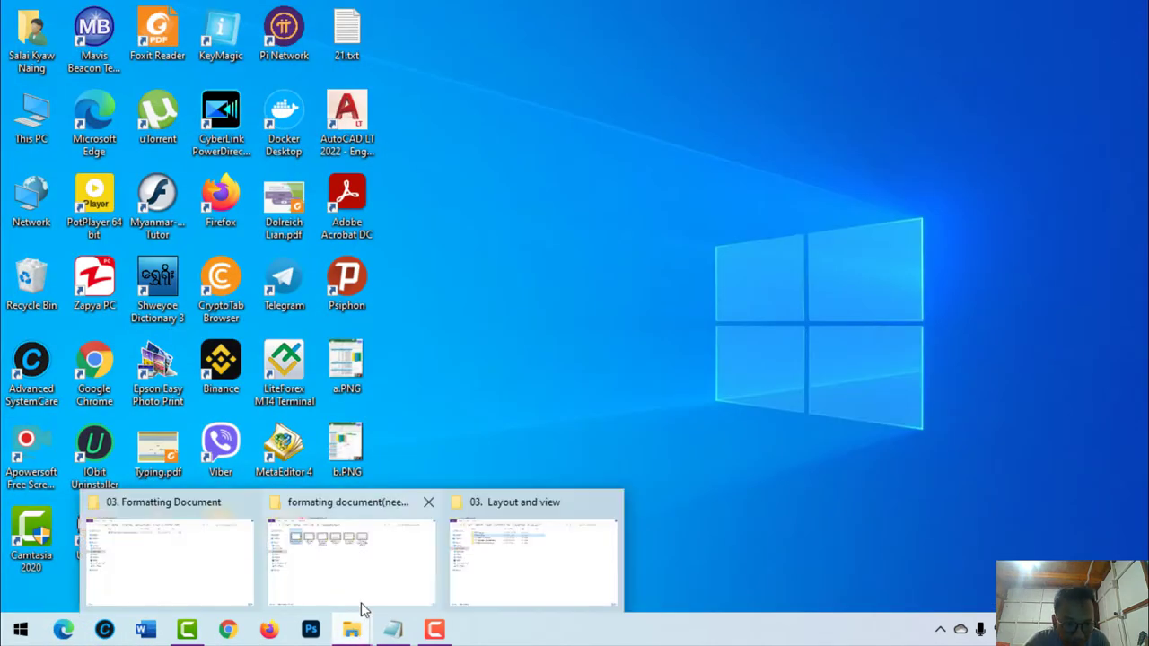
click(169, 562)
double_click(225, 116)
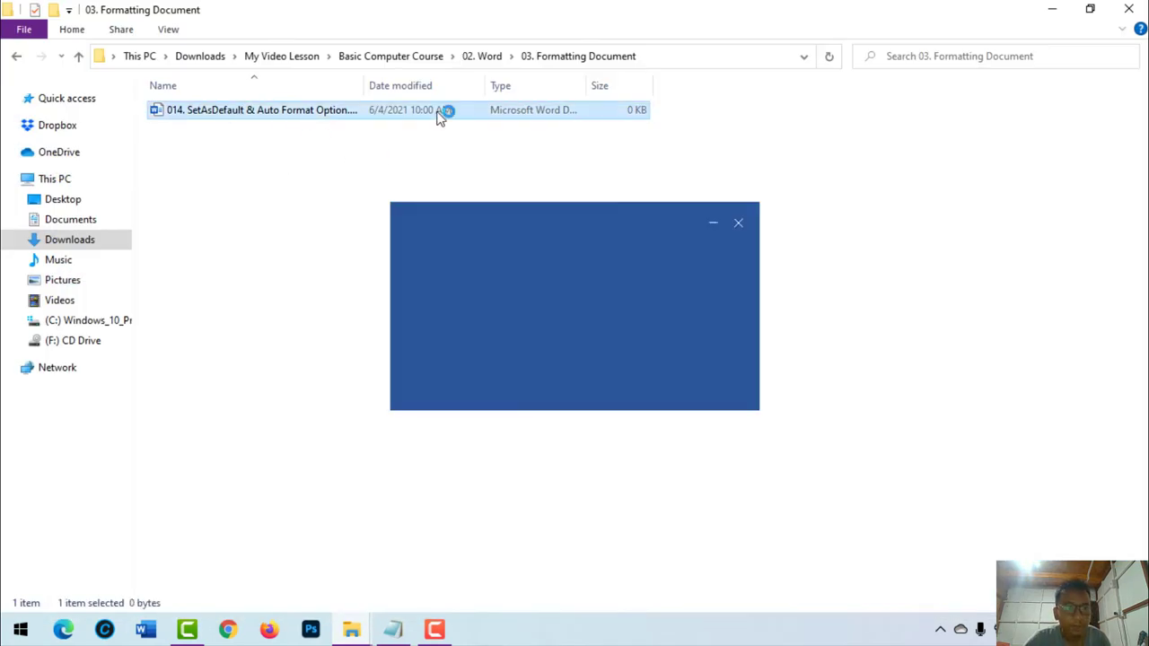
click(1044, 11)
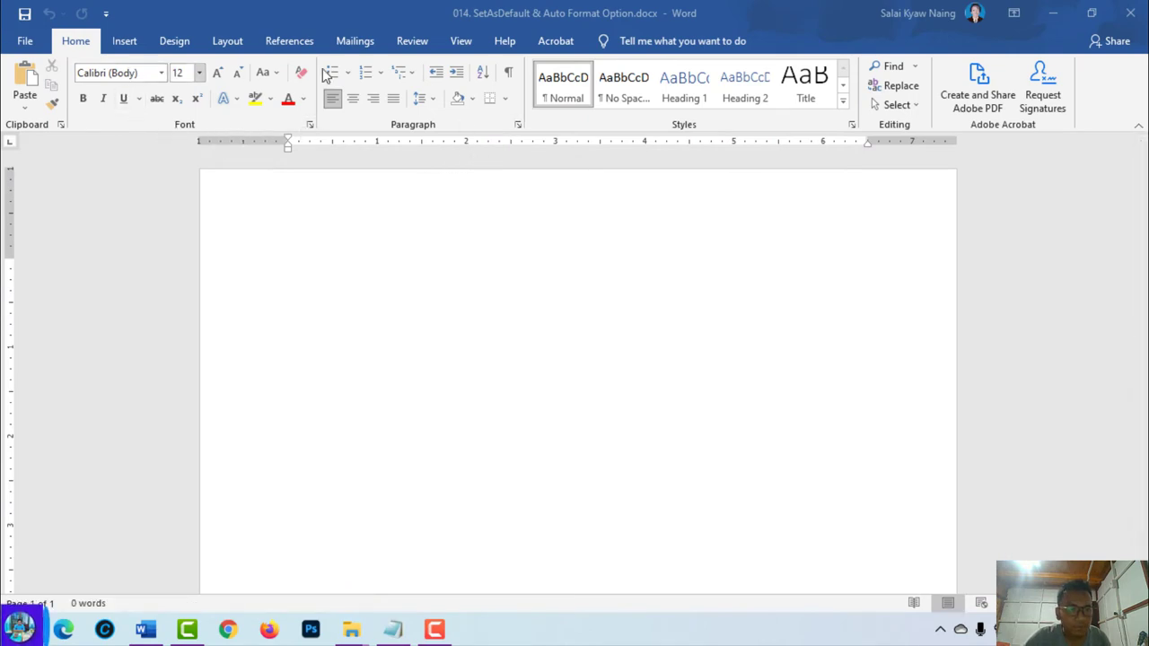
Choose Times New Roman at 12 pt in the Font dialog and set it as default for Normal.dotm
click(310, 126)
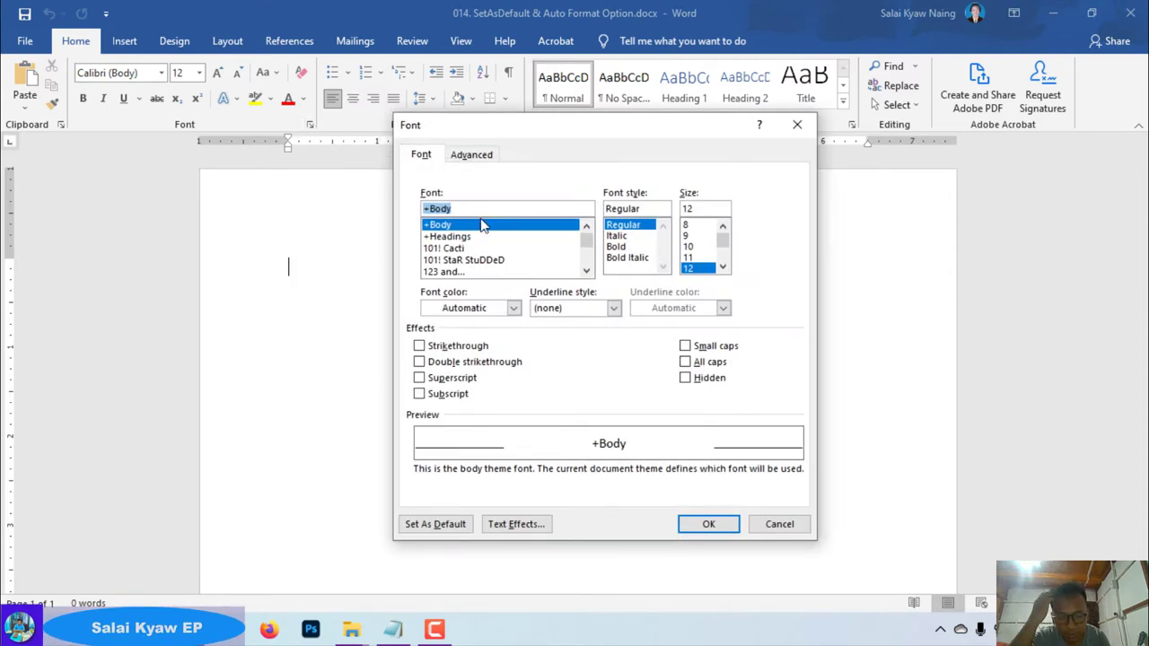
text(time)
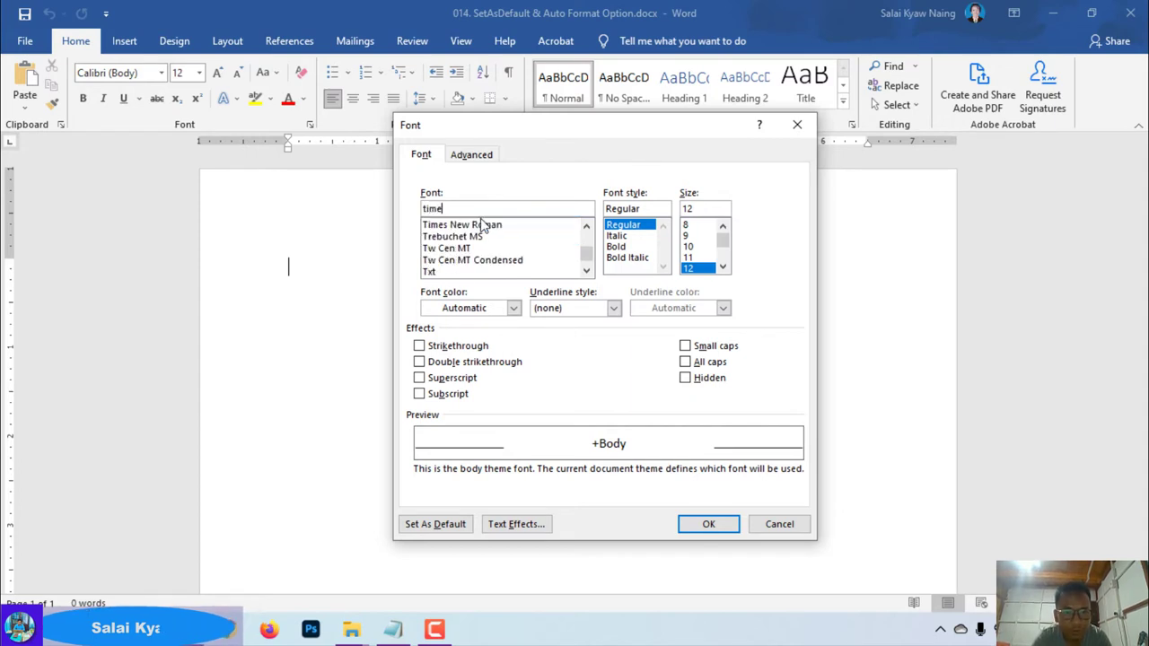
click(462, 226)
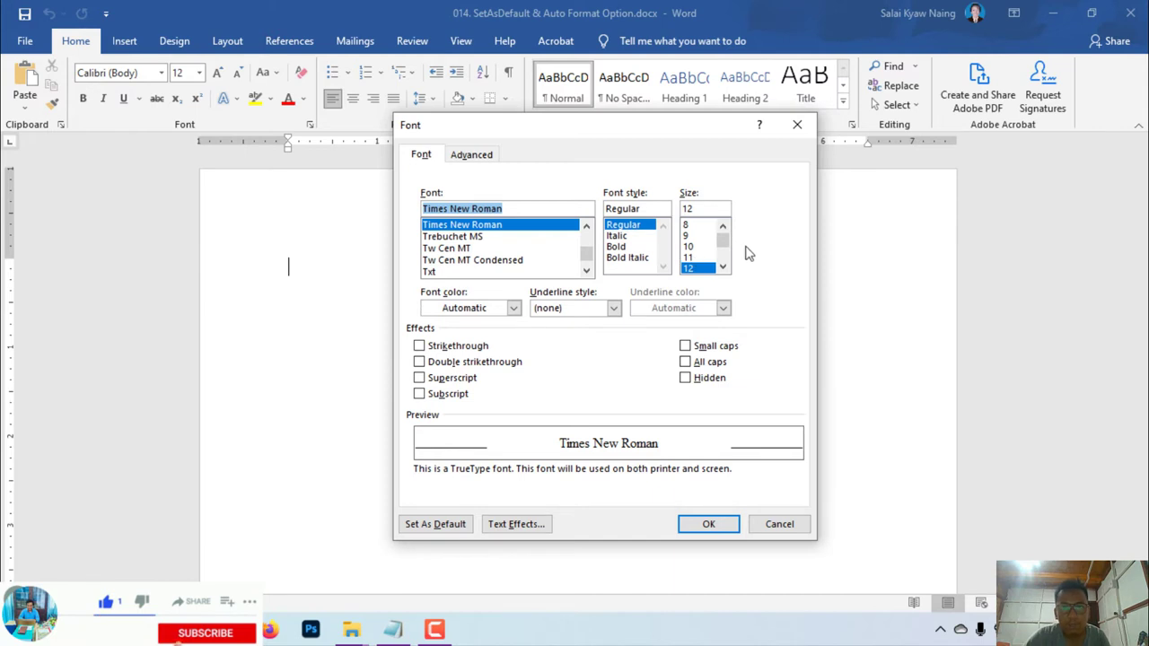
click(722, 269)
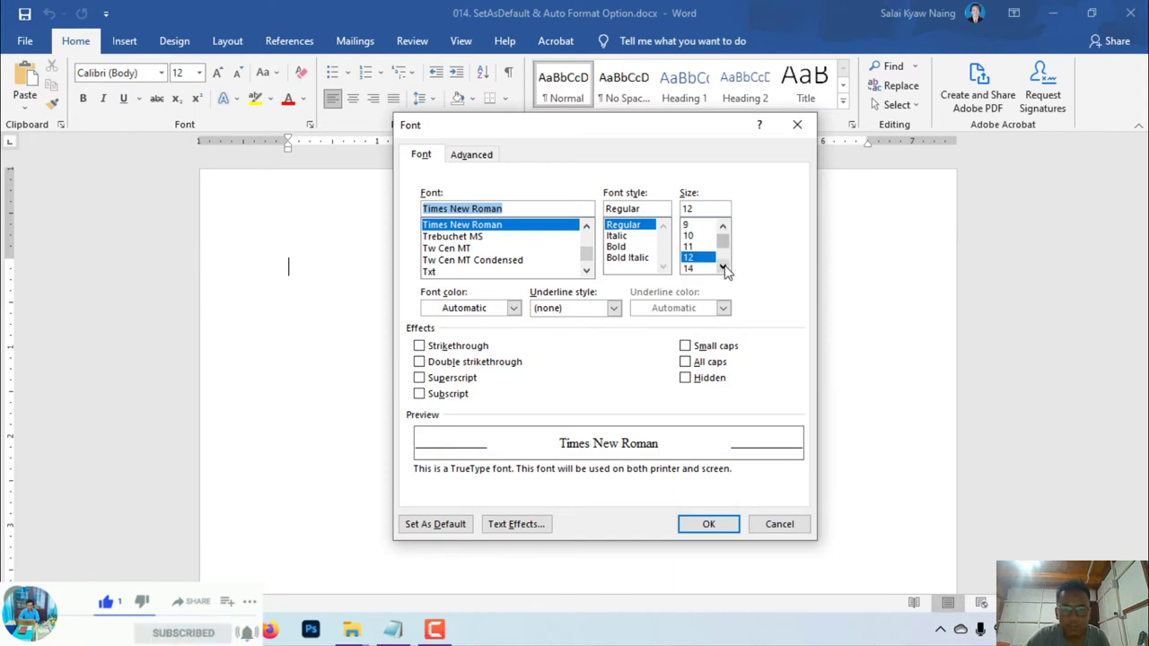
click(722, 269)
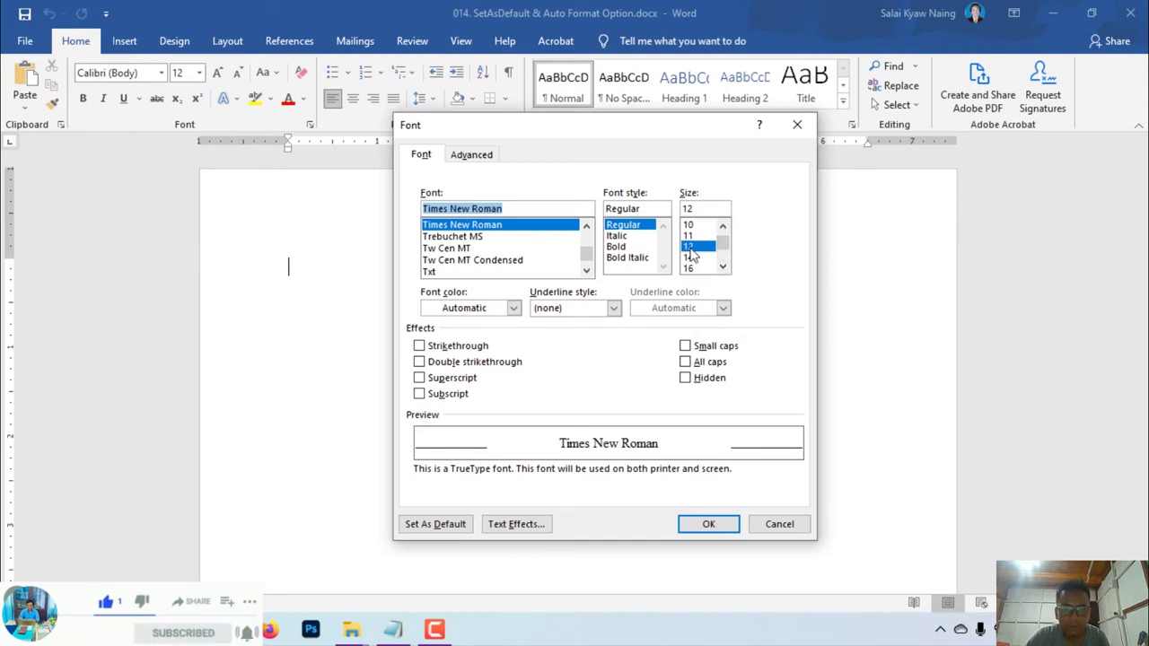
click(691, 251)
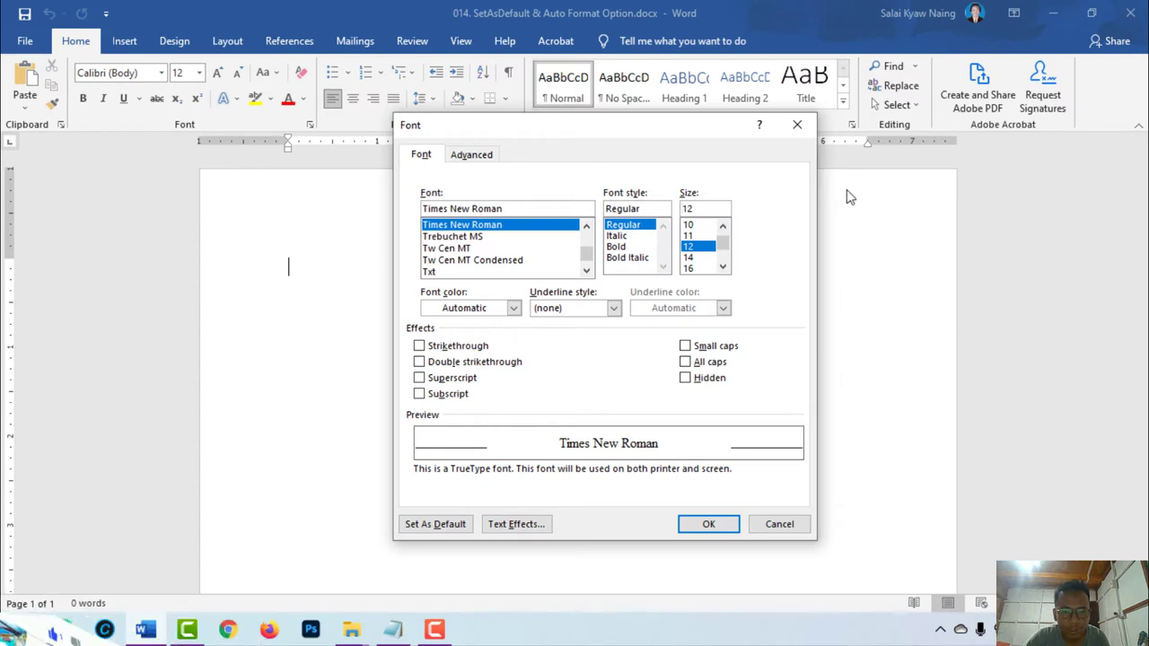
click(438, 526)
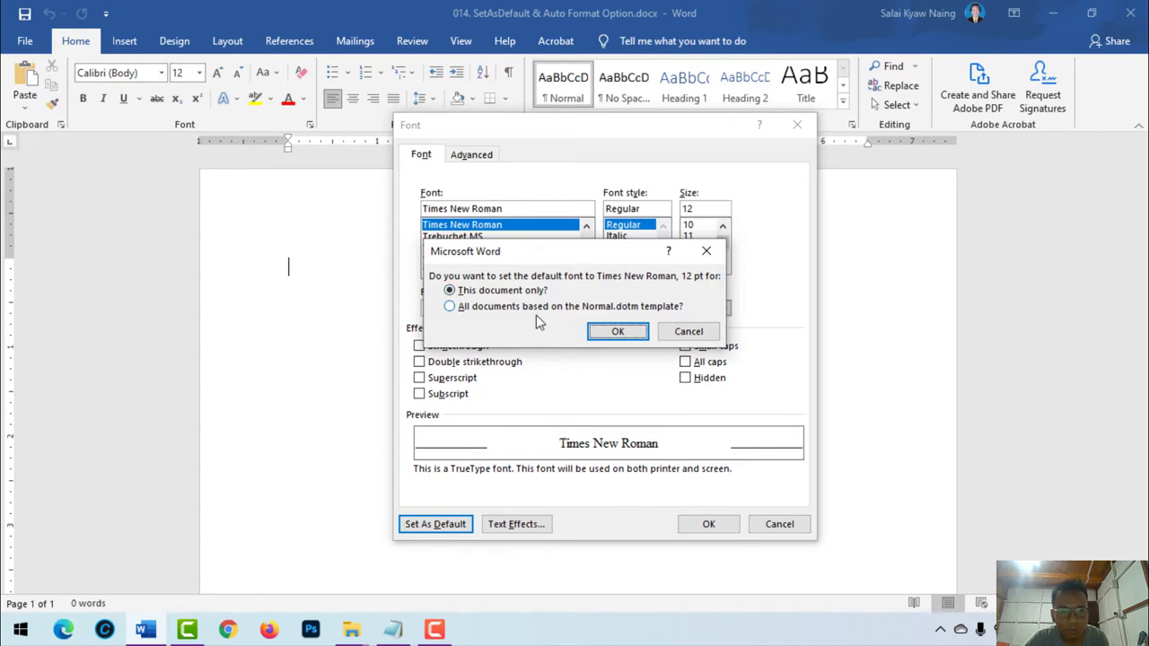
click(465, 308)
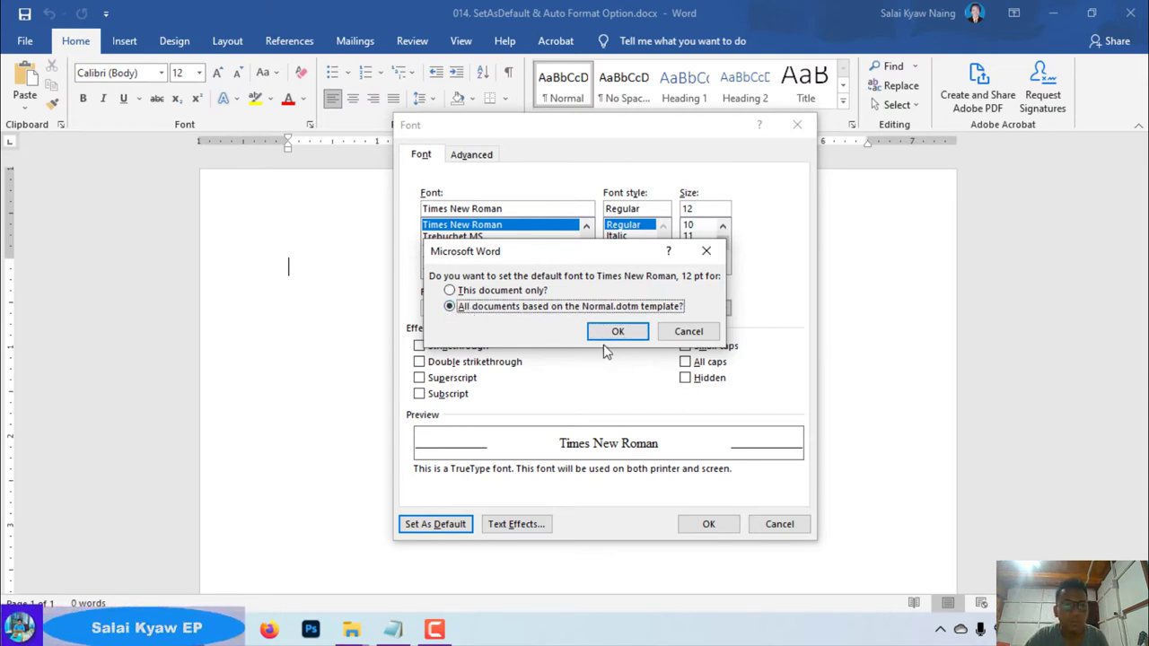
mouse_move(143, 628)
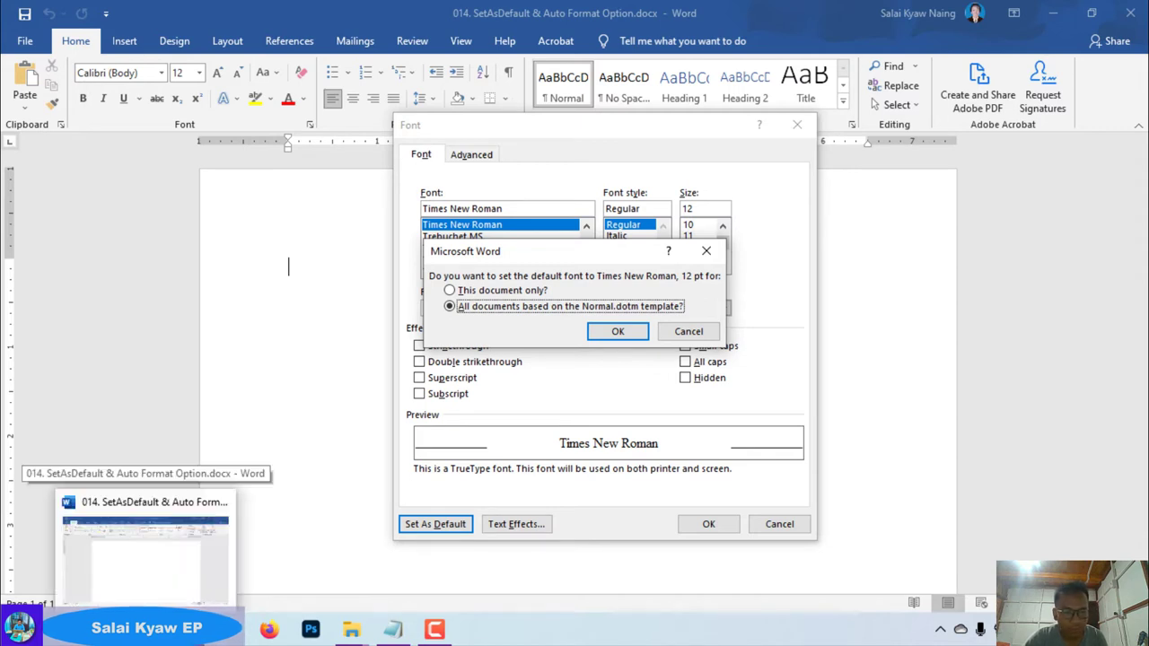
click(619, 331)
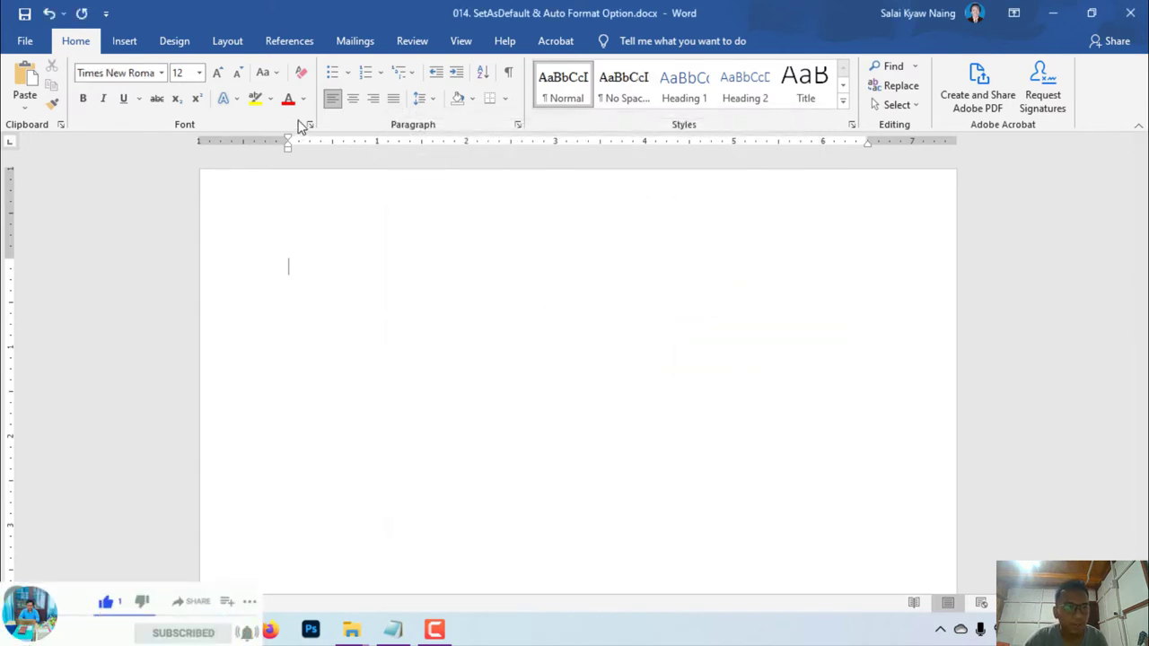
Choose A4 (8.27" × 11.69") as the paper size in the Page Setup dialog
click(232, 45)
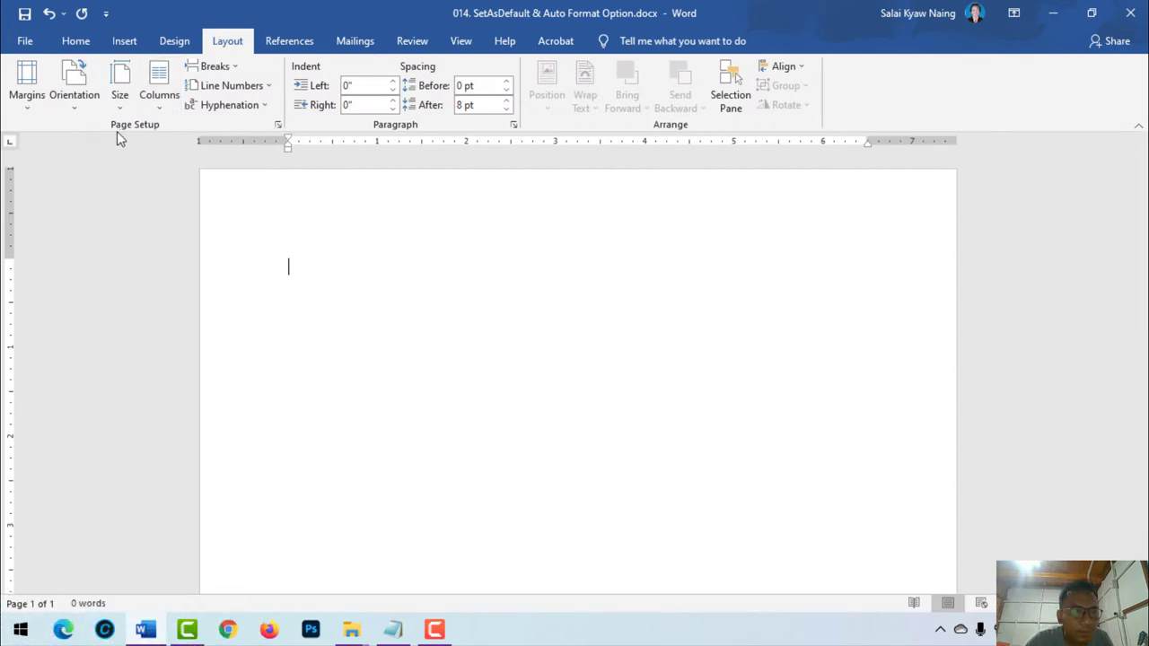
click(278, 125)
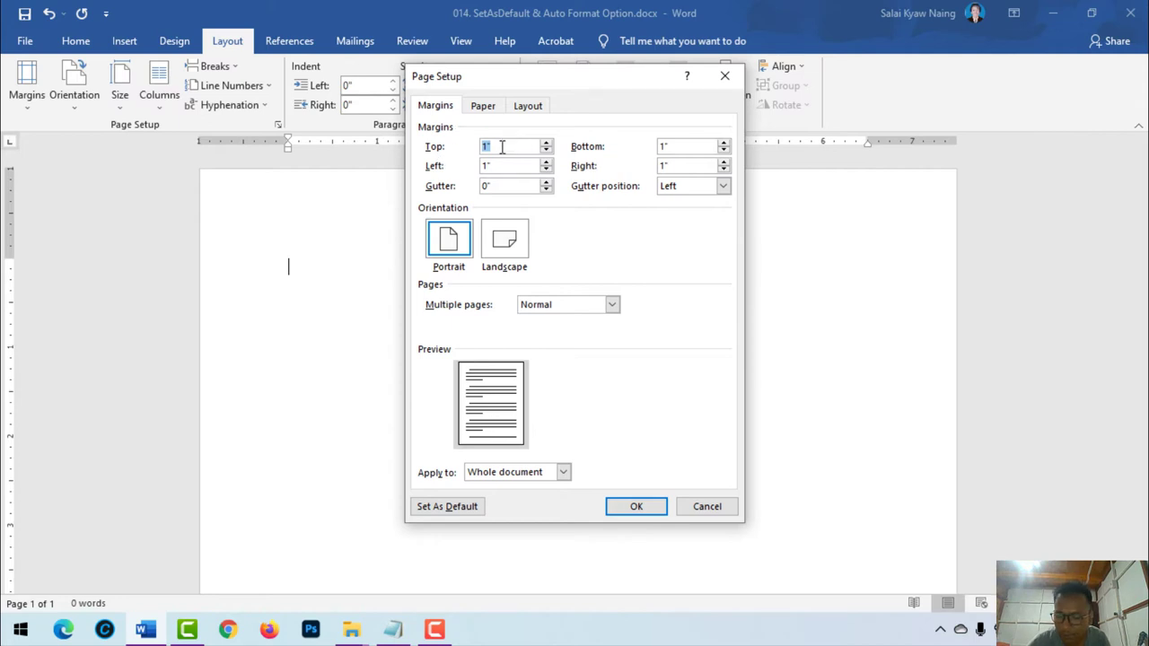
click(490, 107)
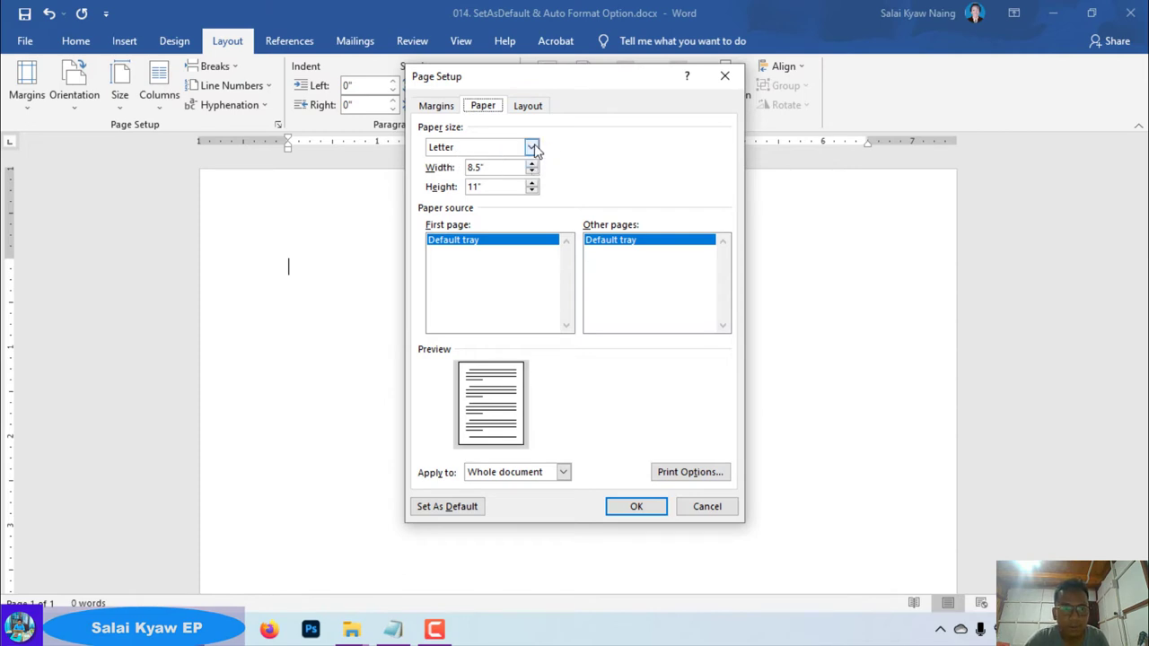
click(533, 147)
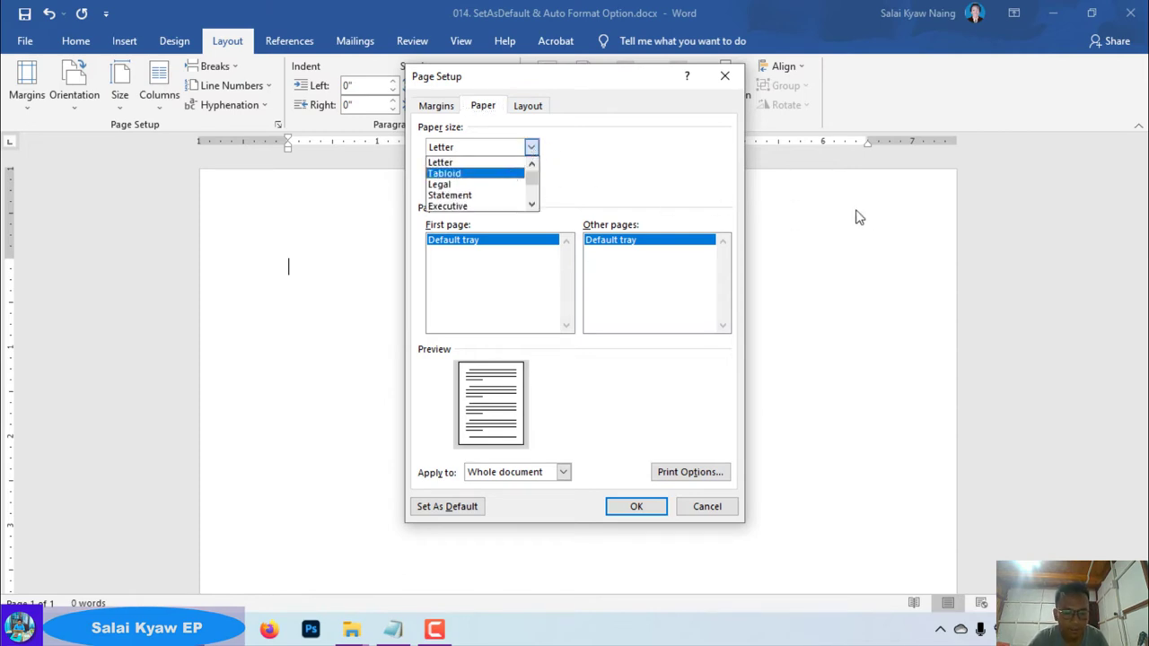
key(Down)
key(Down)
key(Down)
key(Down)
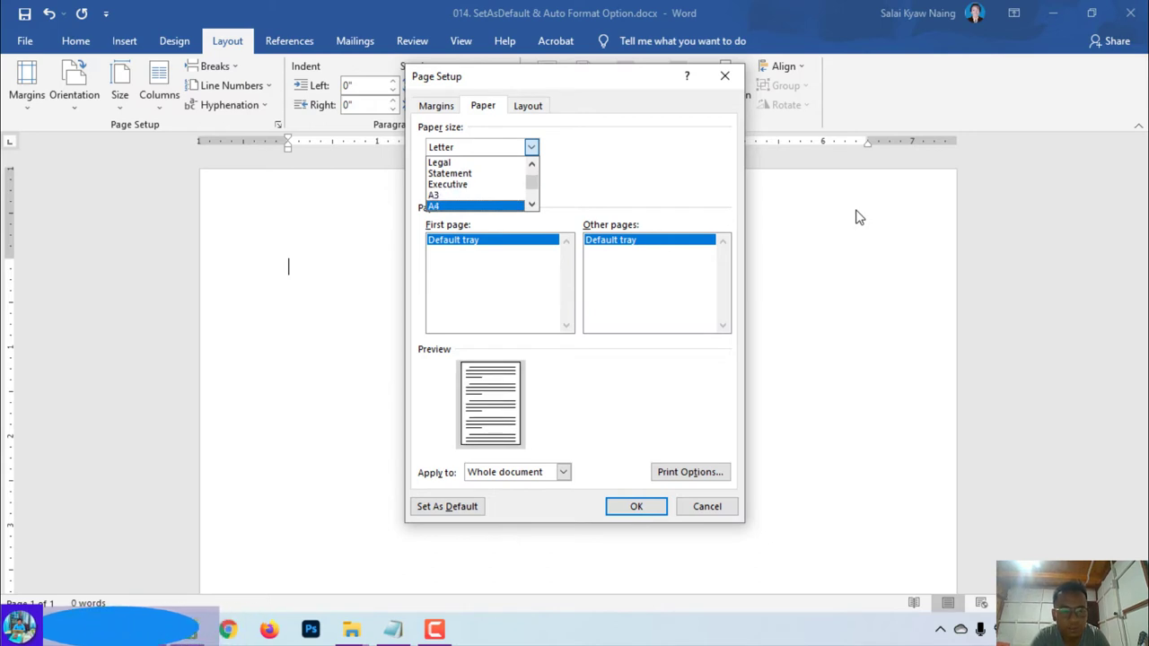
key(Down)
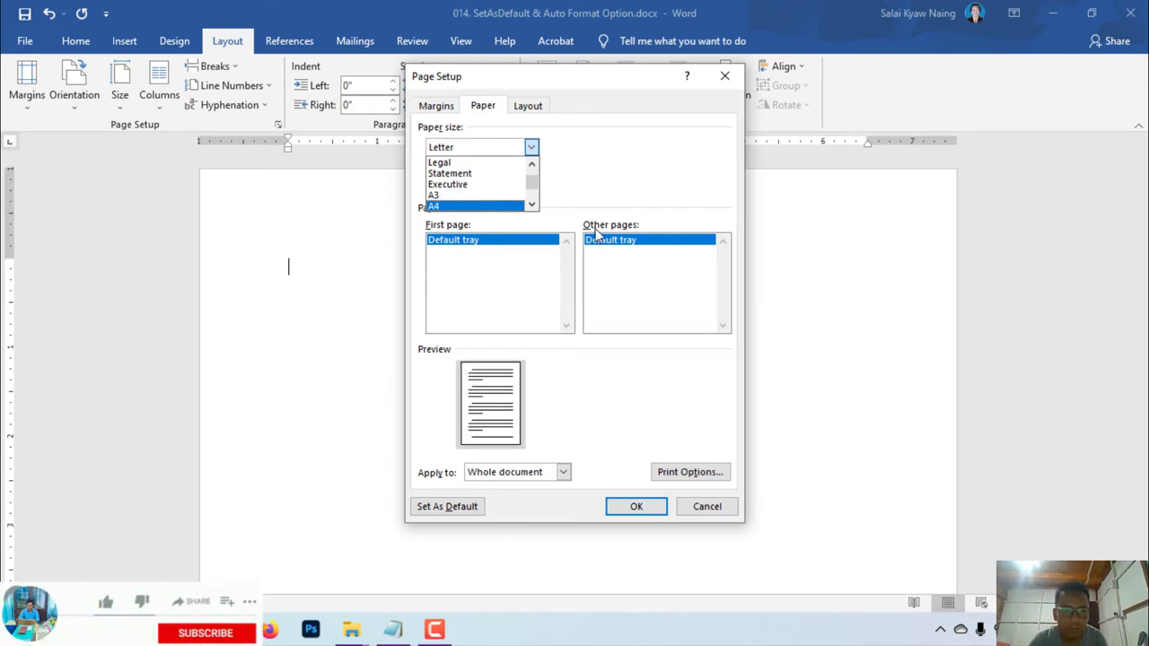
click(462, 207)
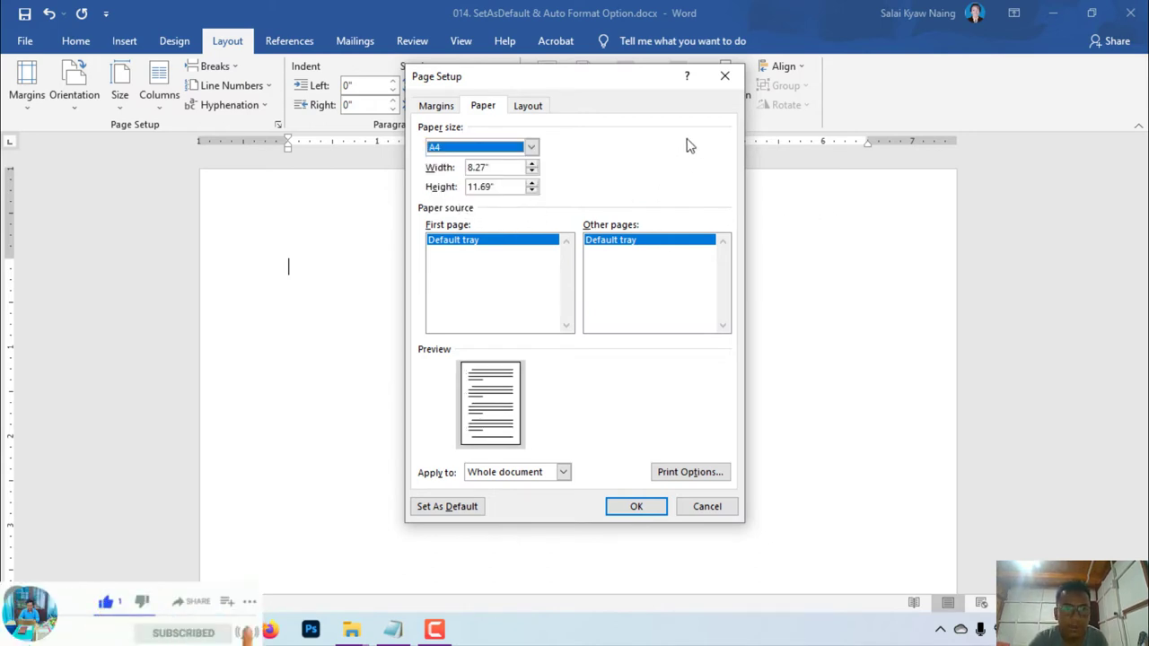
Set 0.5" top, bottom and right margins and a 0.7" left margin in portrait orientation
click(440, 105)
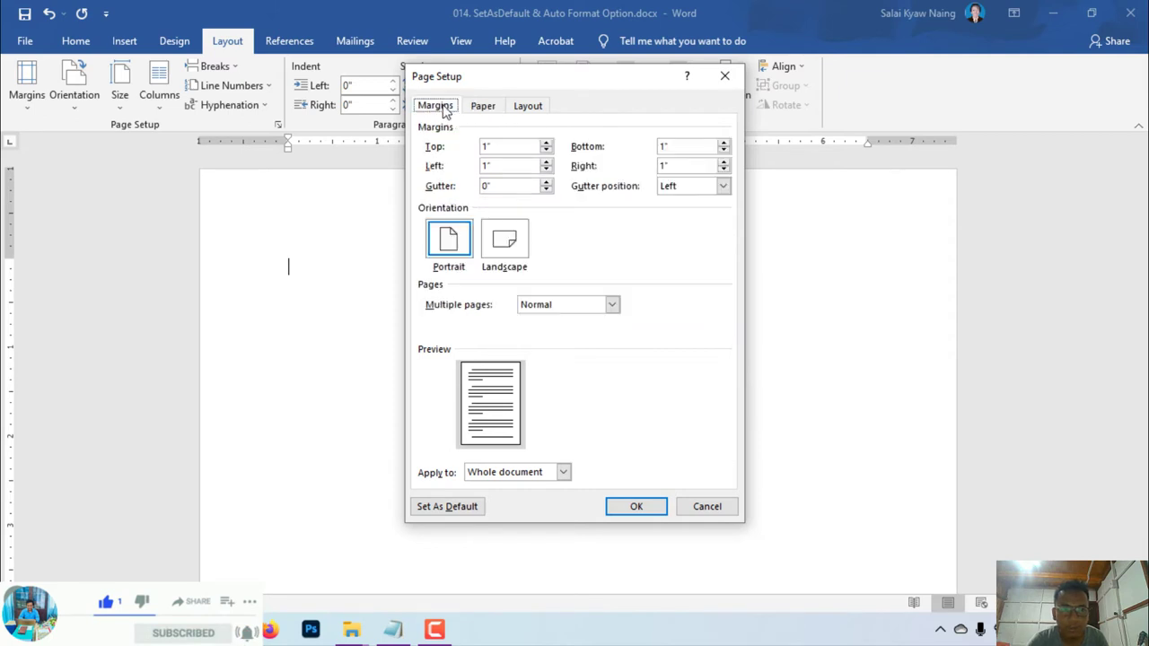
key(Tab)
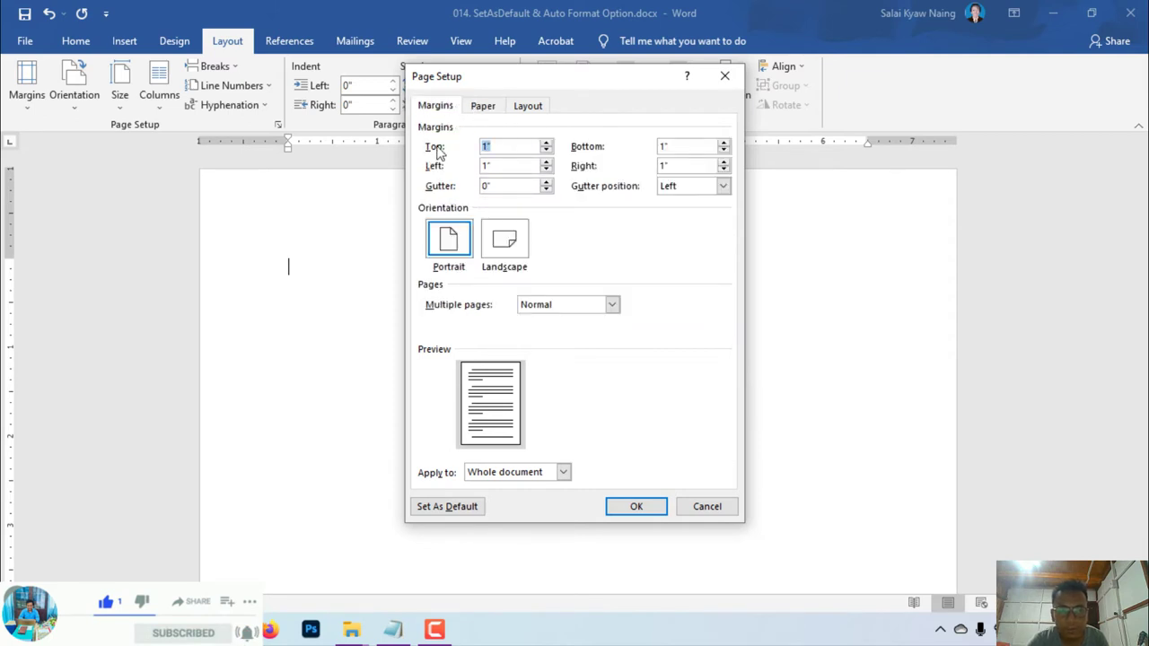
text(0.5)
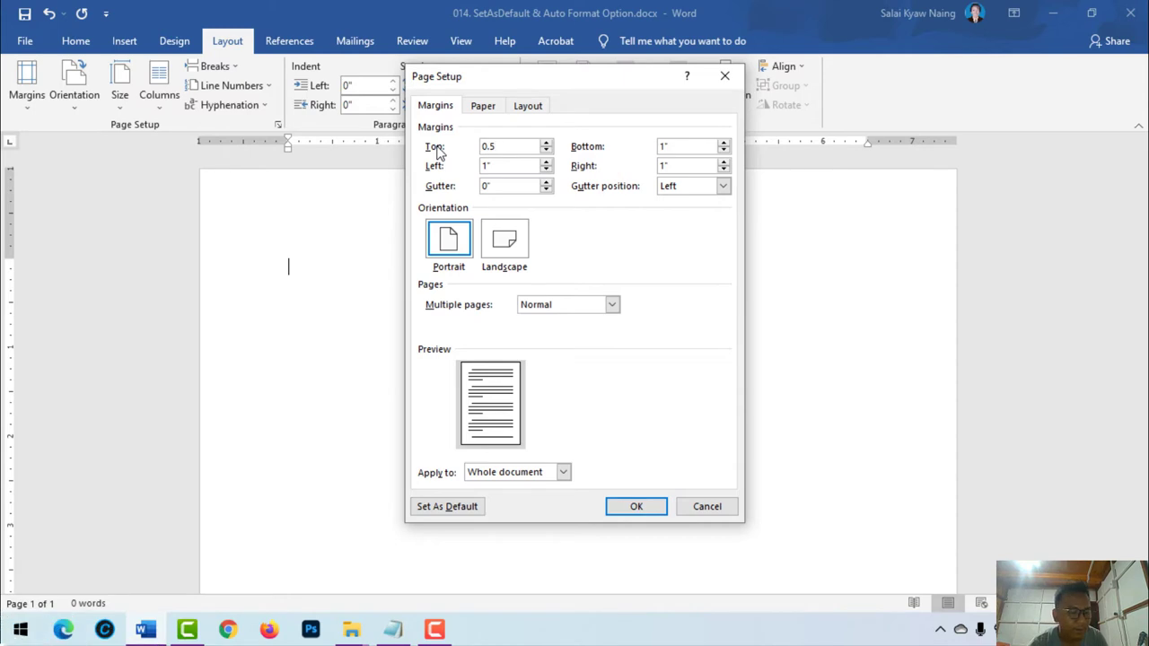
key(Tab)
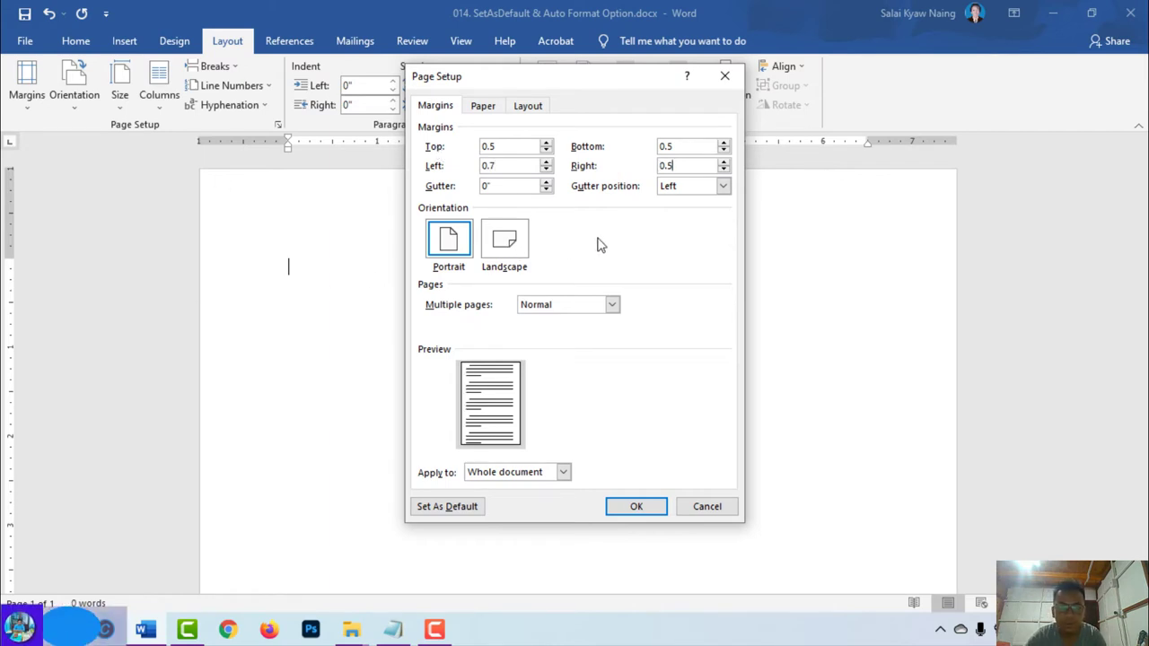
click(457, 248)
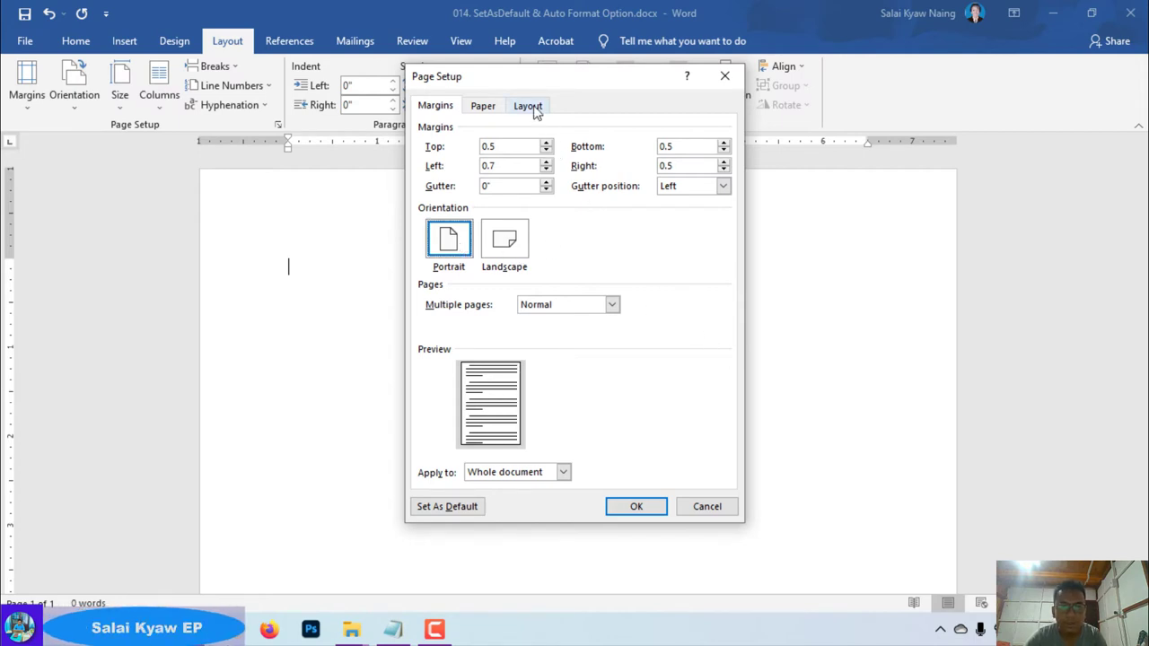
Check the header distance on the Layout tab and make this page setup the default
click(530, 106)
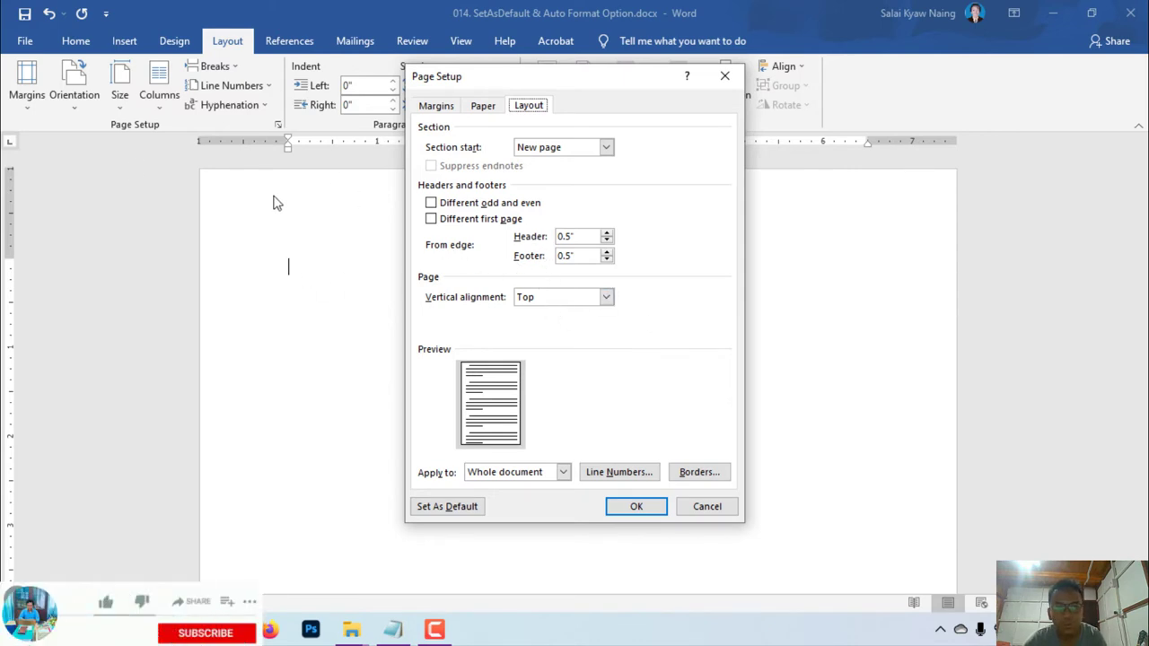
double_click(583, 236)
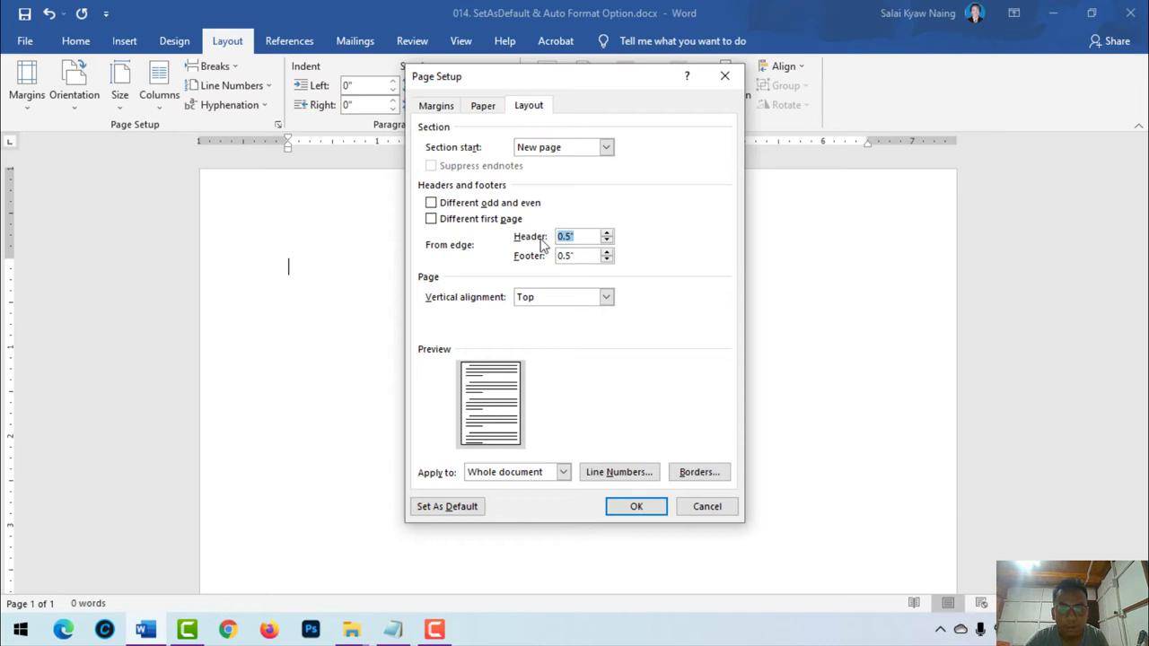
click(446, 509)
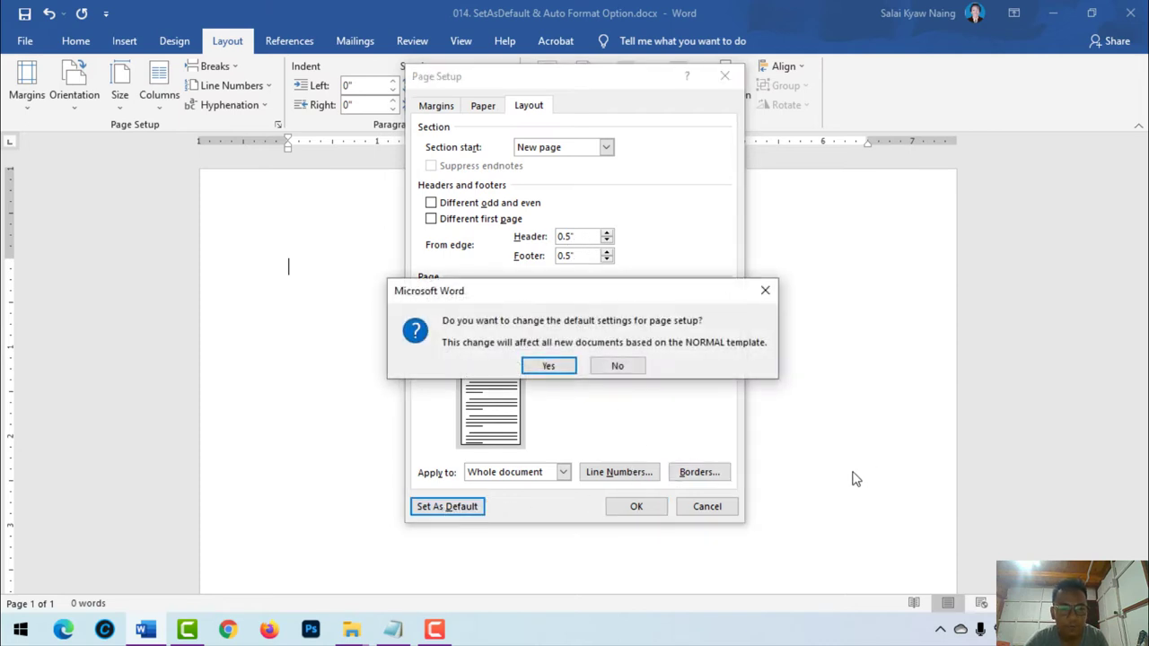
click(549, 365)
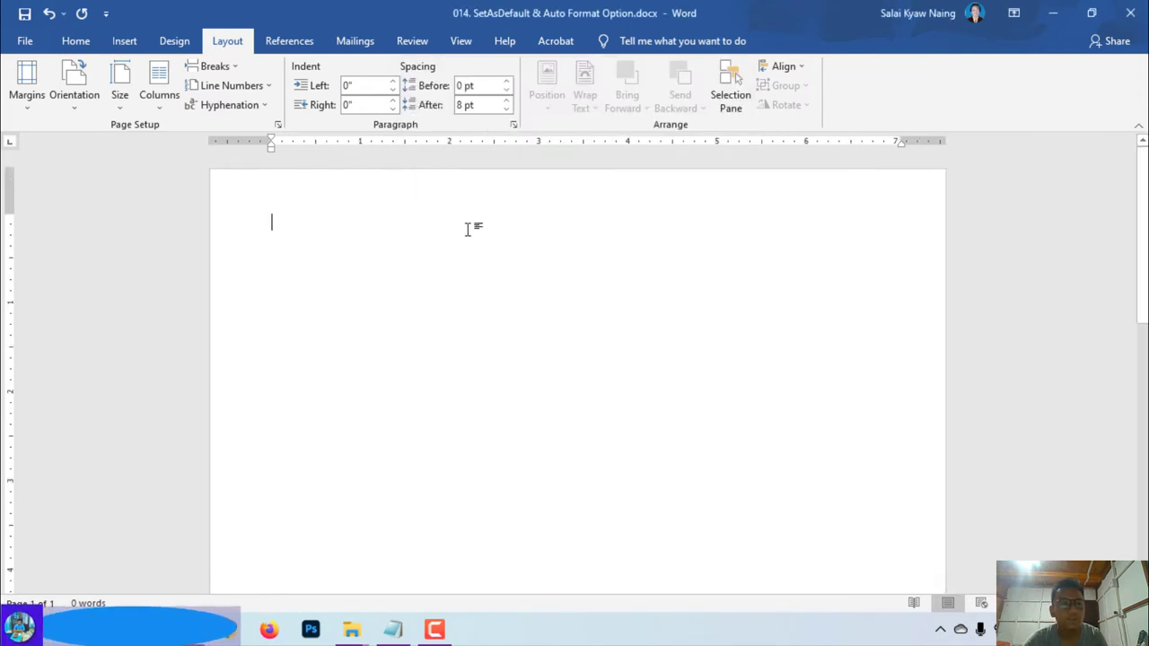
Start a new blank Word document and confirm its font is Times New Roman 12 pt
click(20, 628)
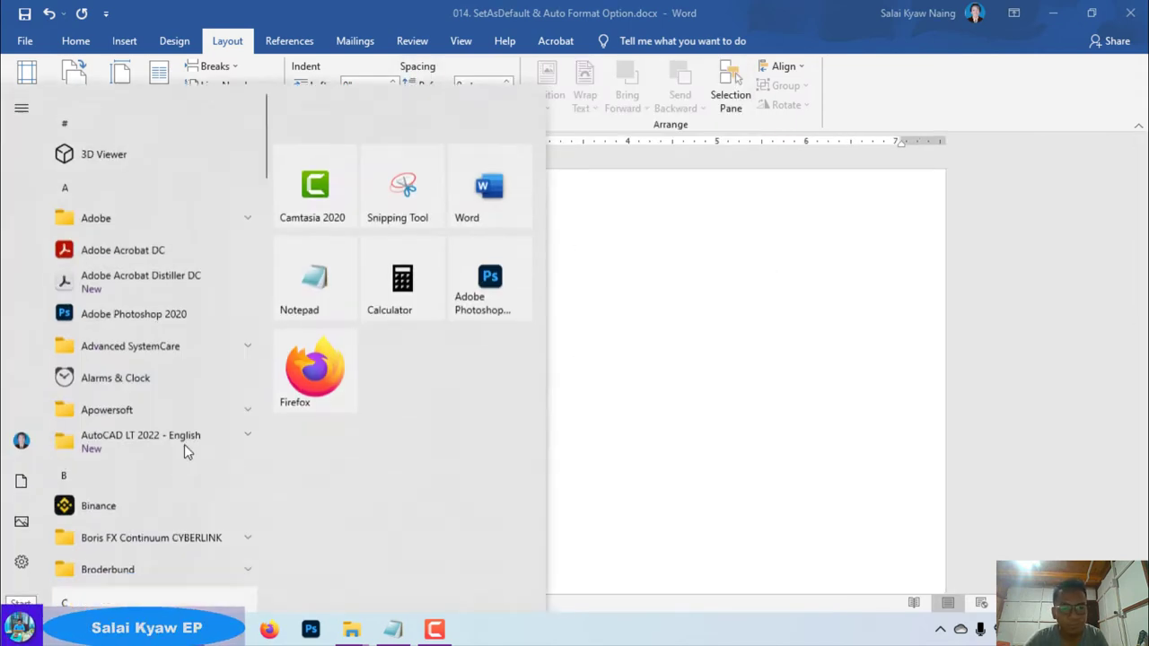
click(552, 136)
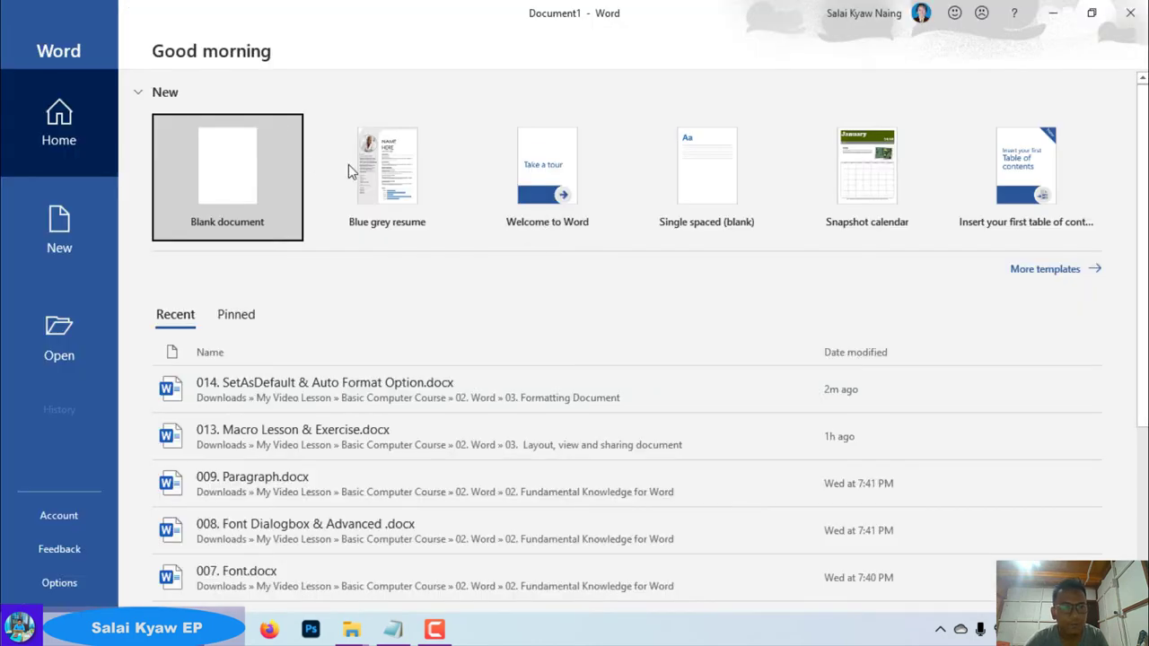
click(290, 159)
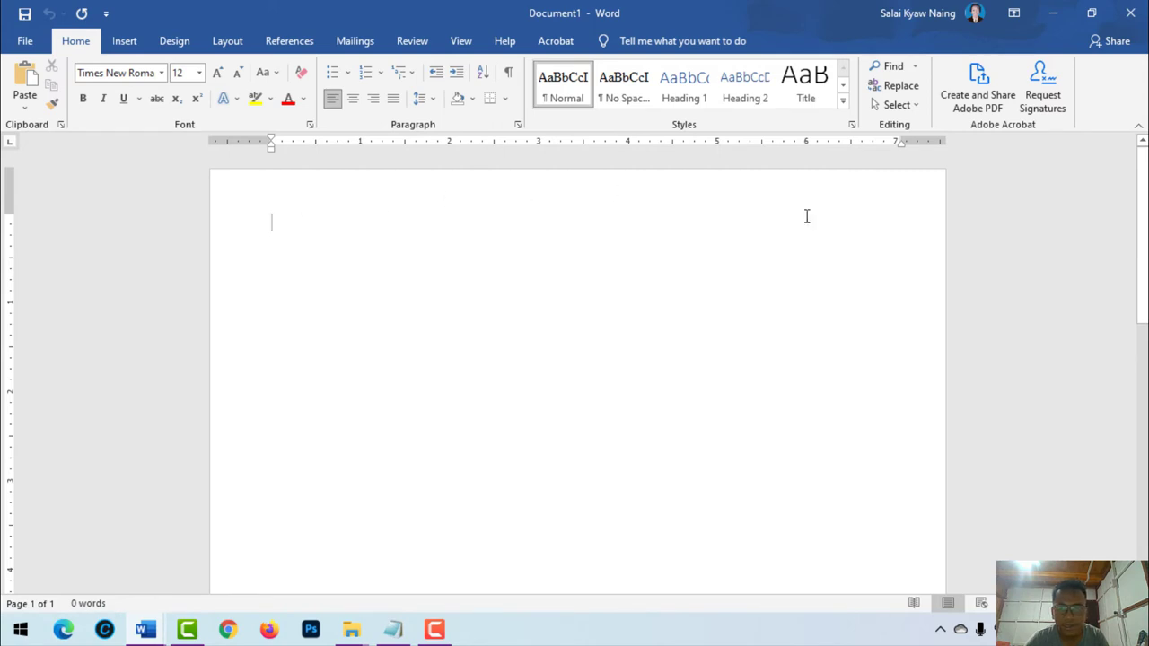
click(129, 75)
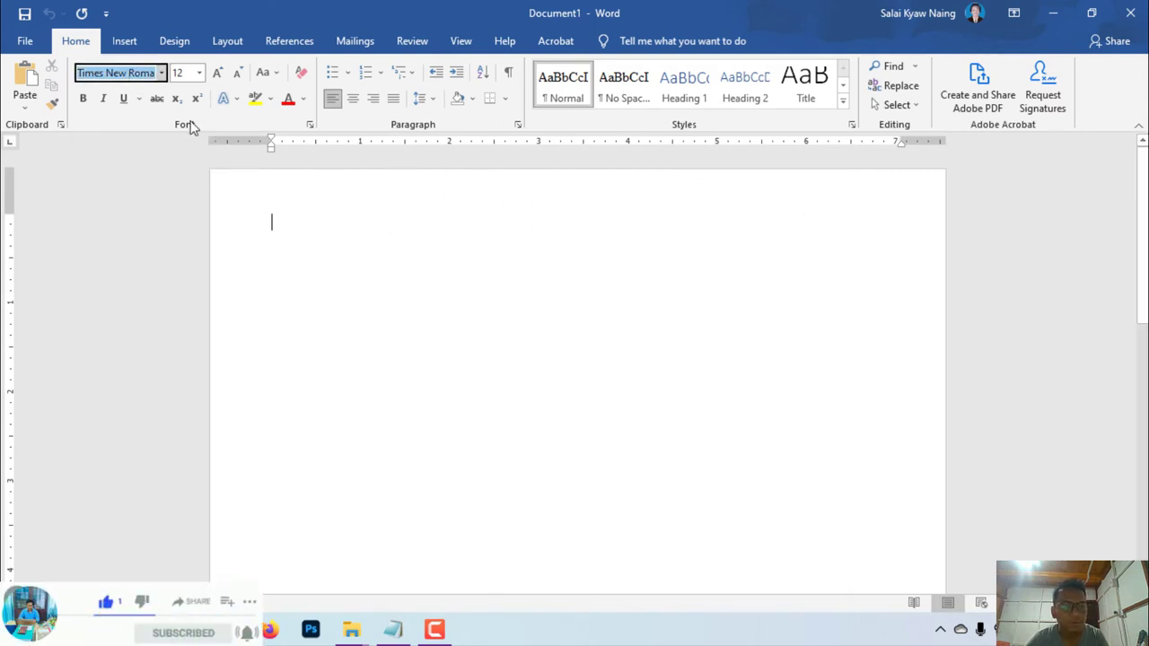
click(282, 223)
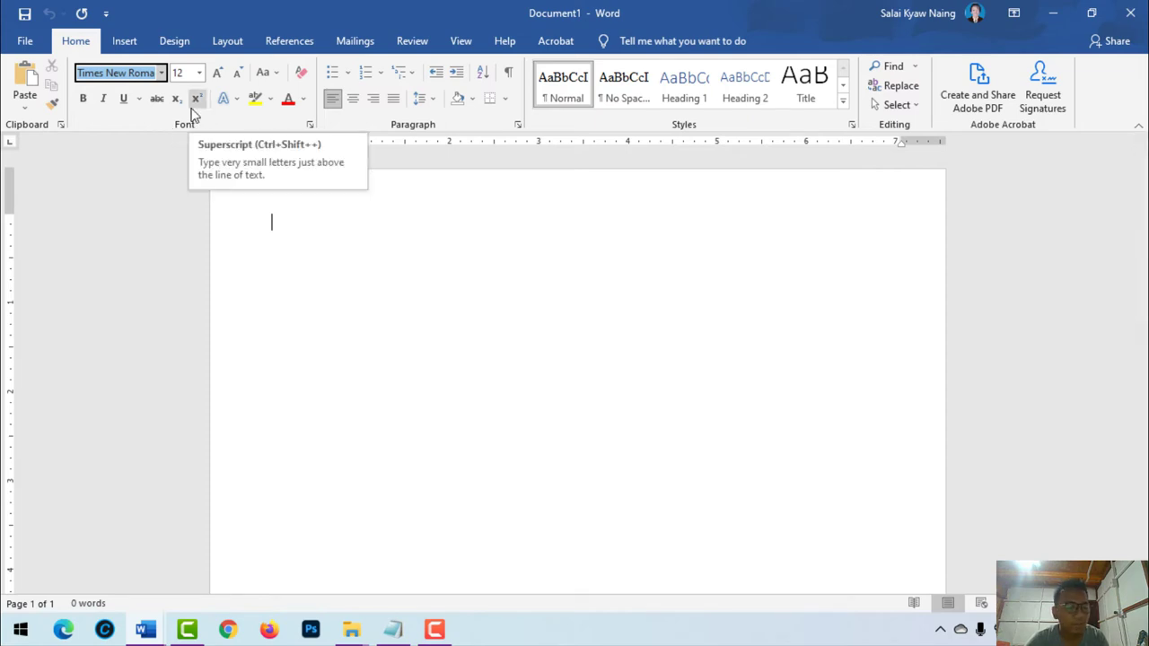
click(310, 125)
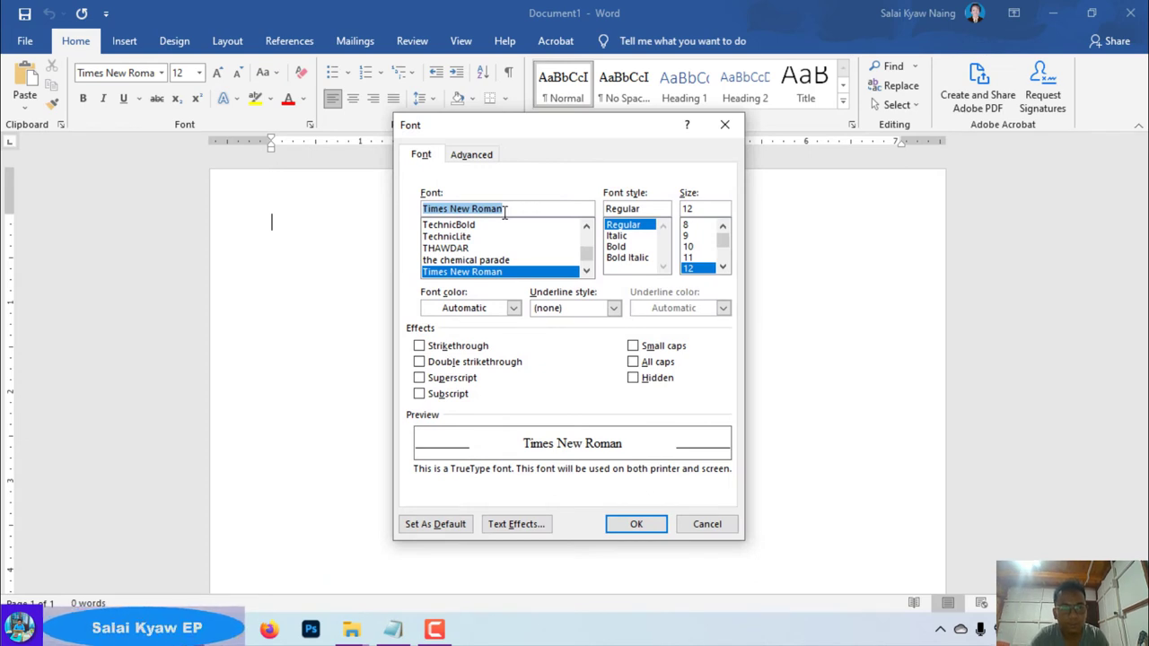
text(my)
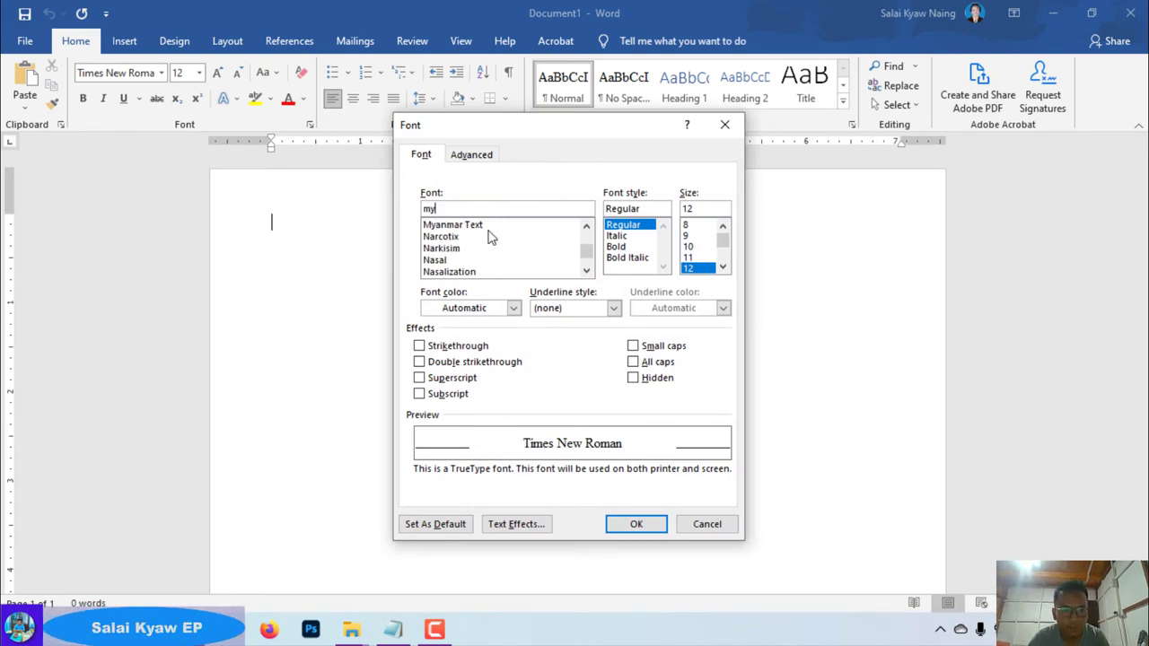
click(484, 226)
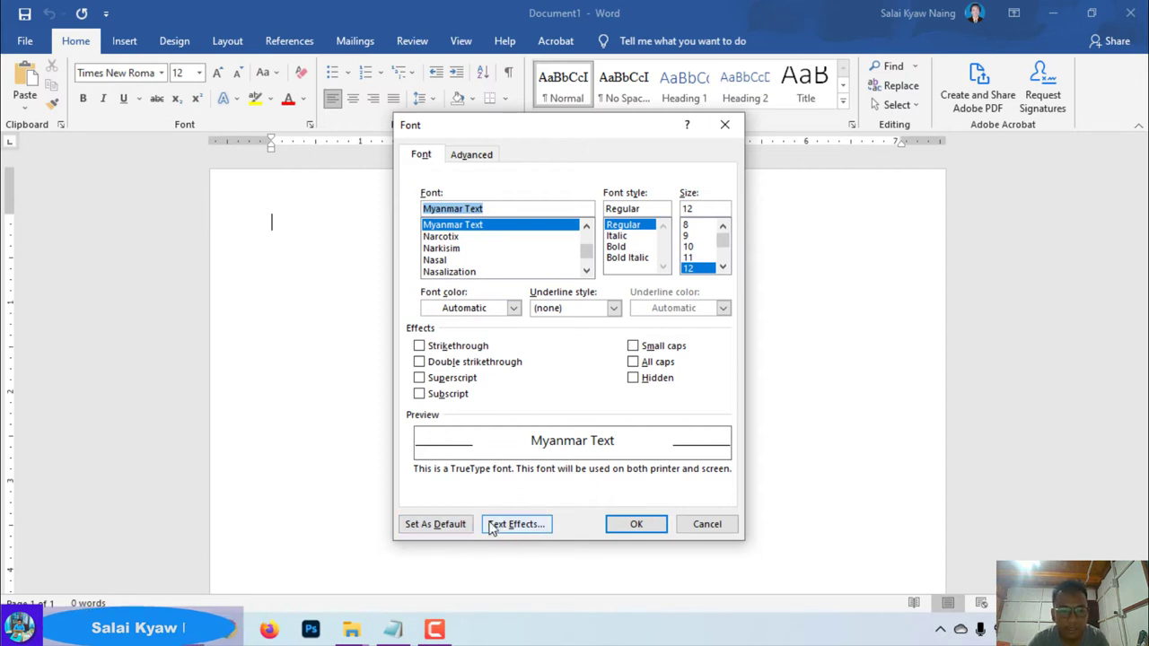
click(705, 527)
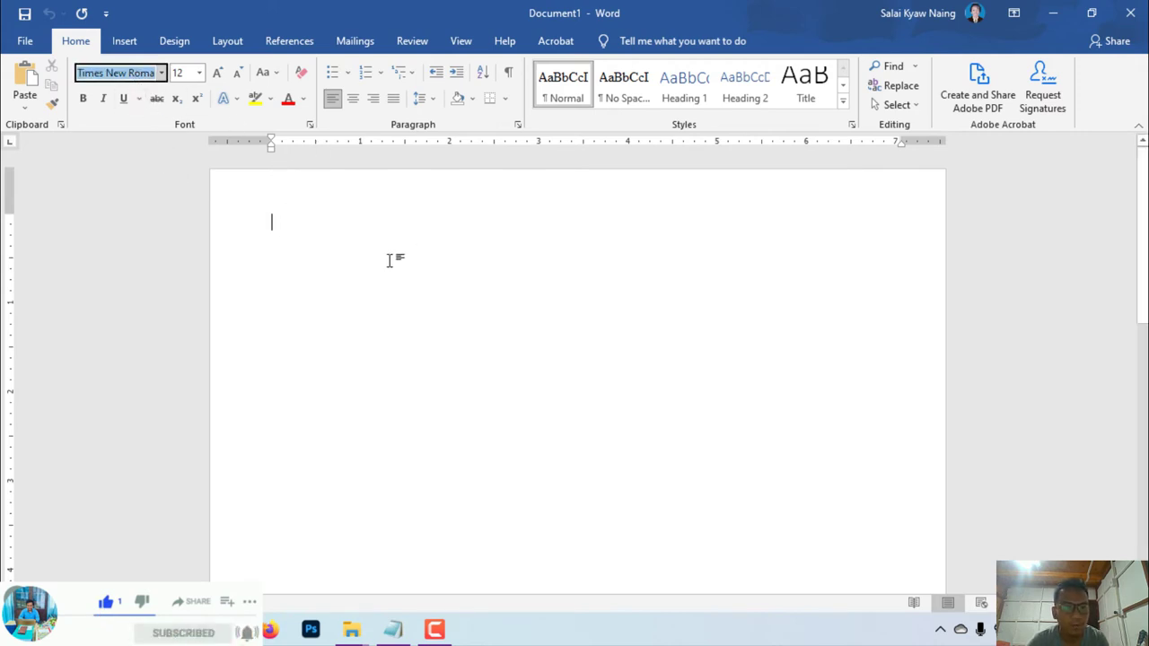
click(518, 124)
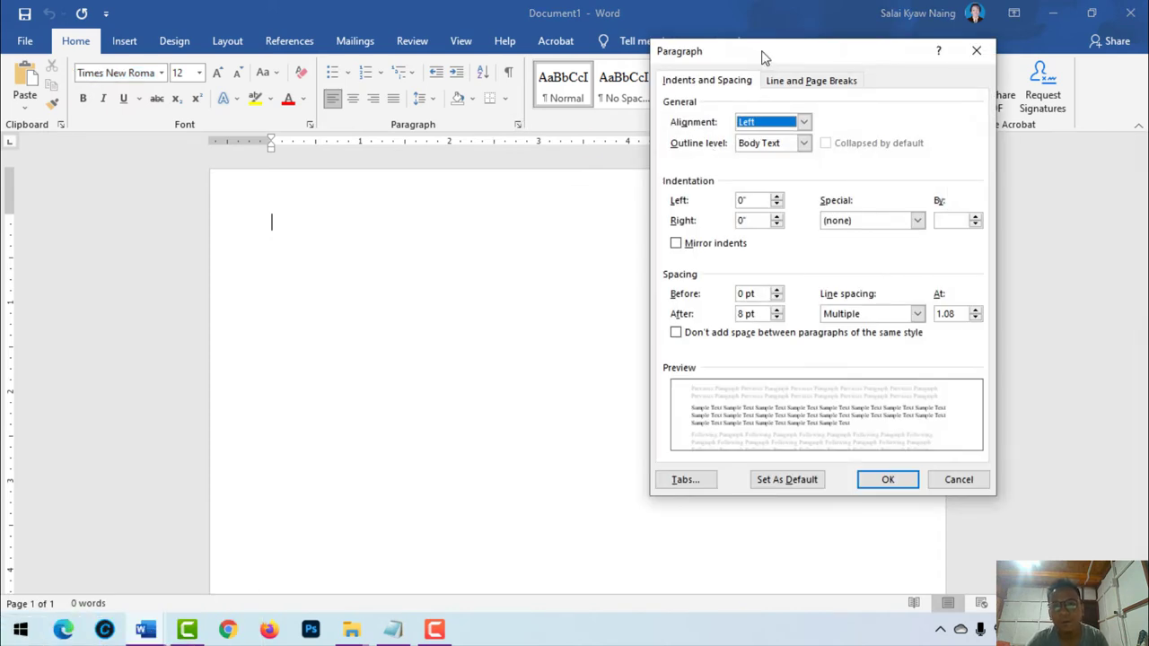
drag(763, 58, 649, 43)
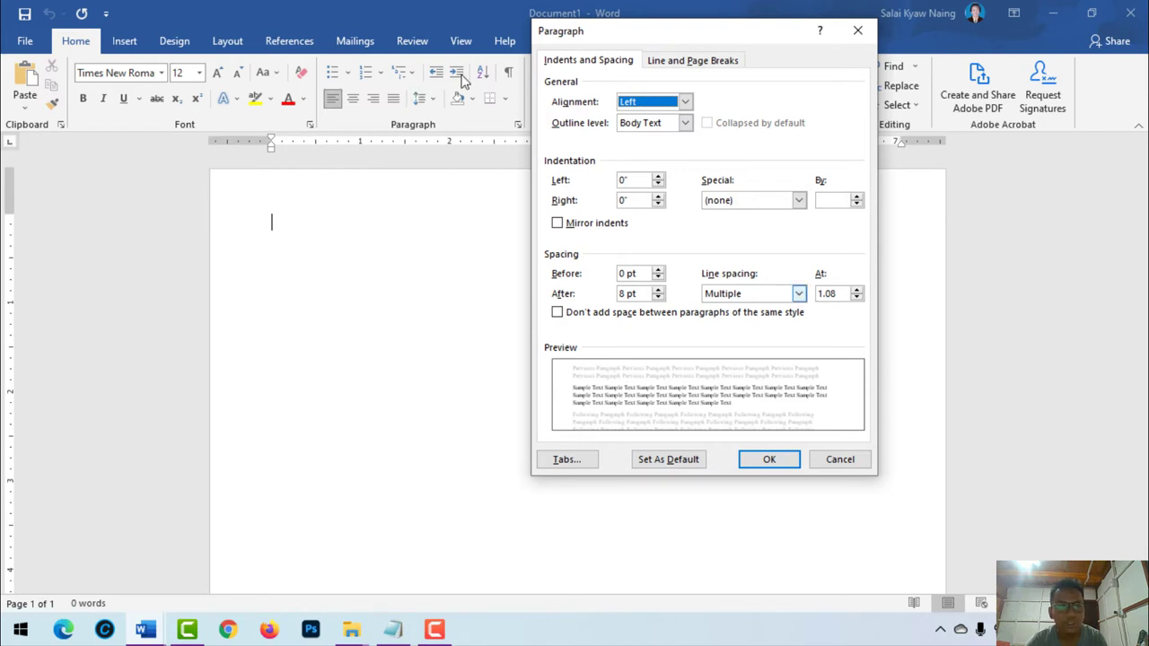
click(835, 460)
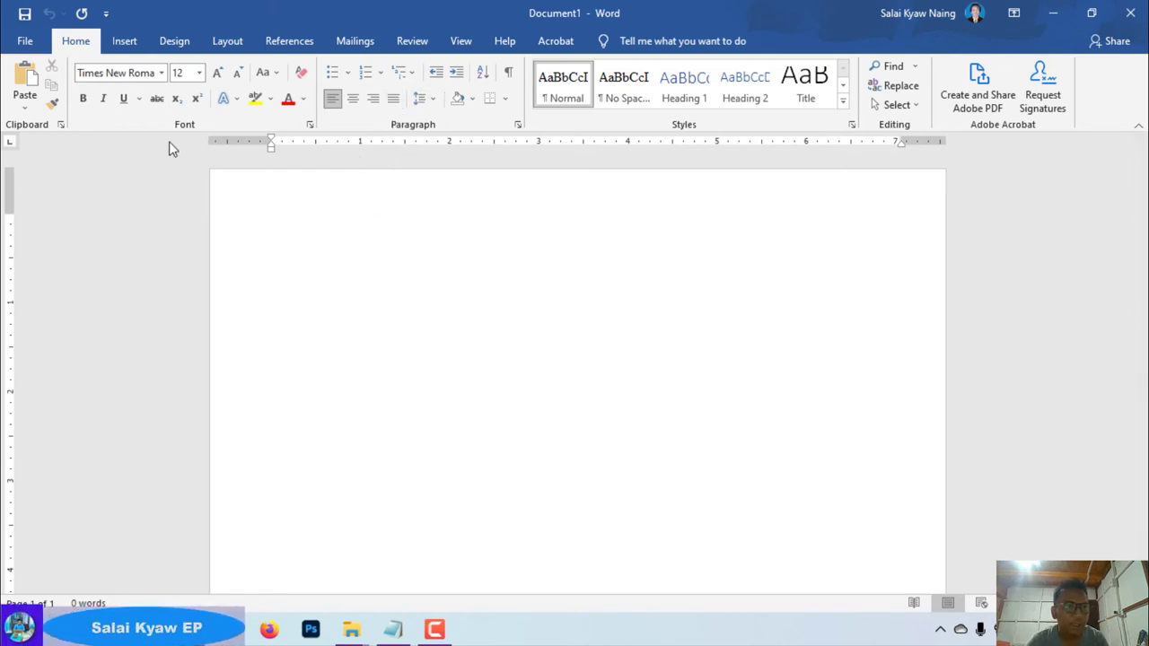
click(228, 42)
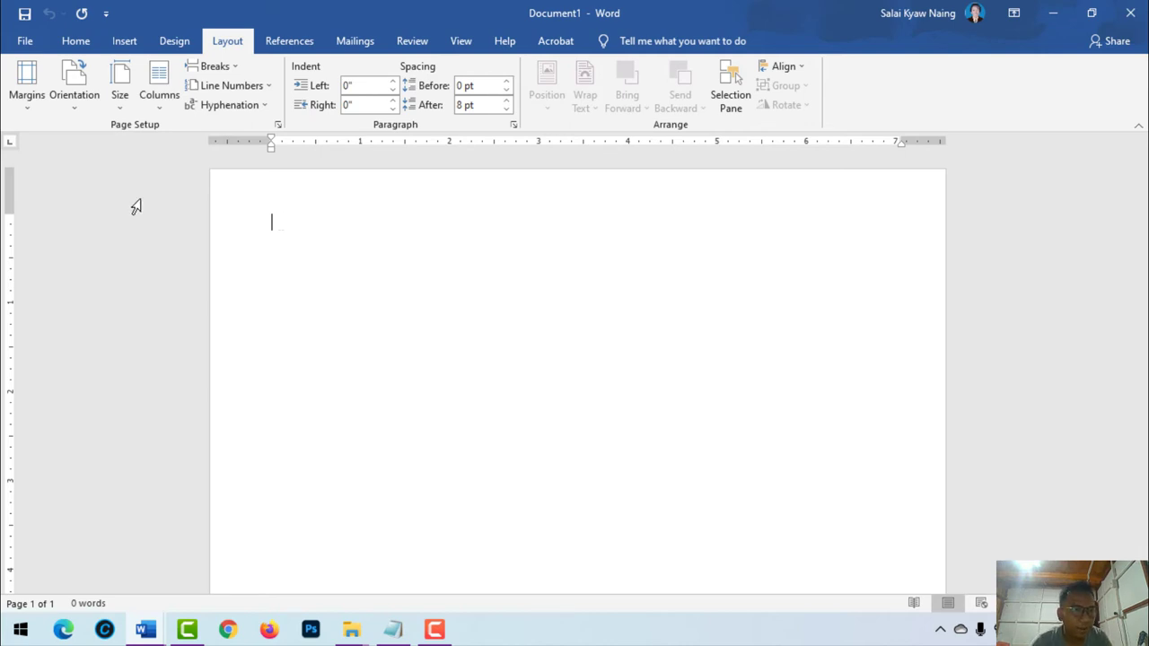
click(79, 41)
Switch the document font to W01ArtHouse
click(135, 72)
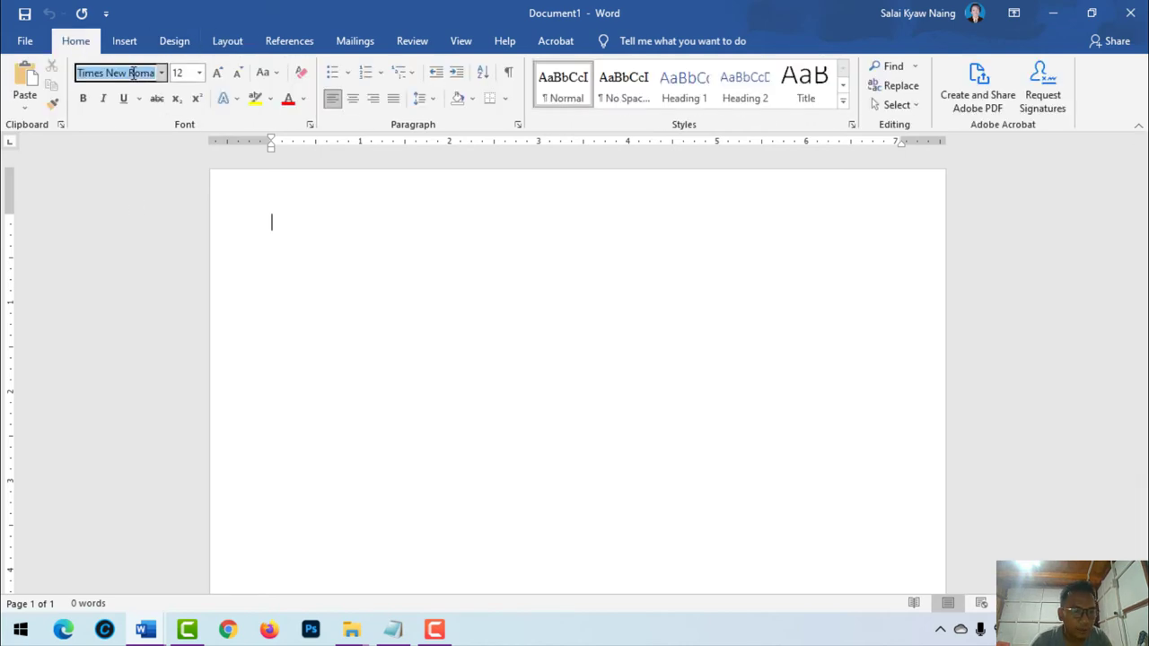
text(W01ArtHouse-20)
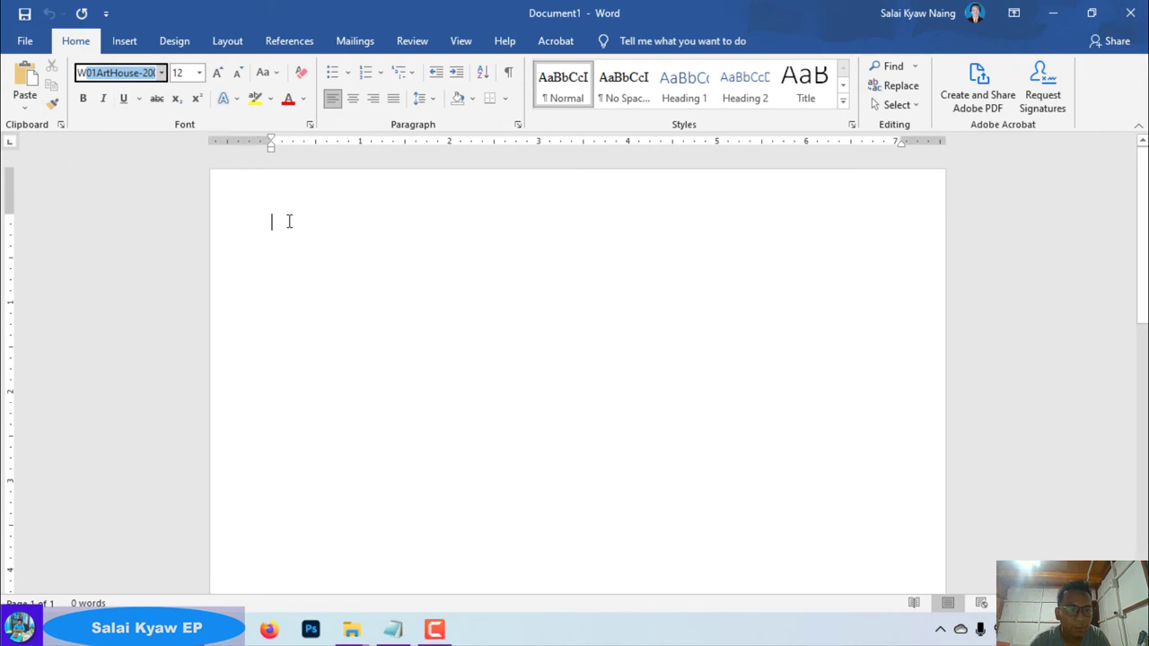
key(Return)
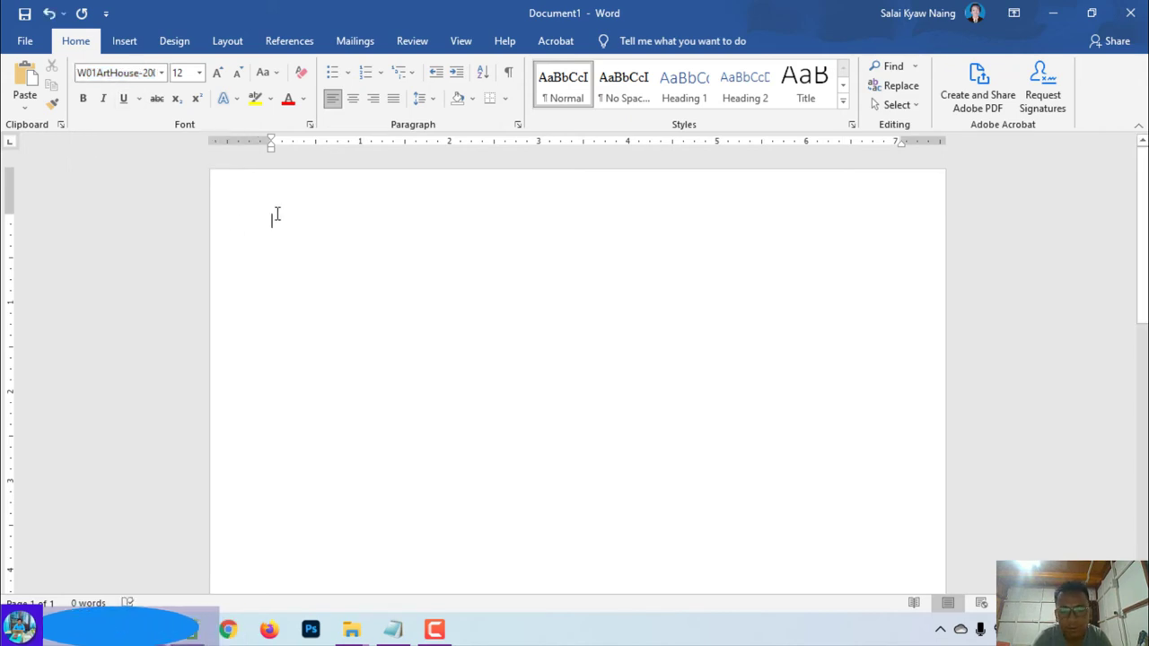
Type the Myanmar word နိုင်ငံ on the first line, removing stray characters, and check the font
text(T)
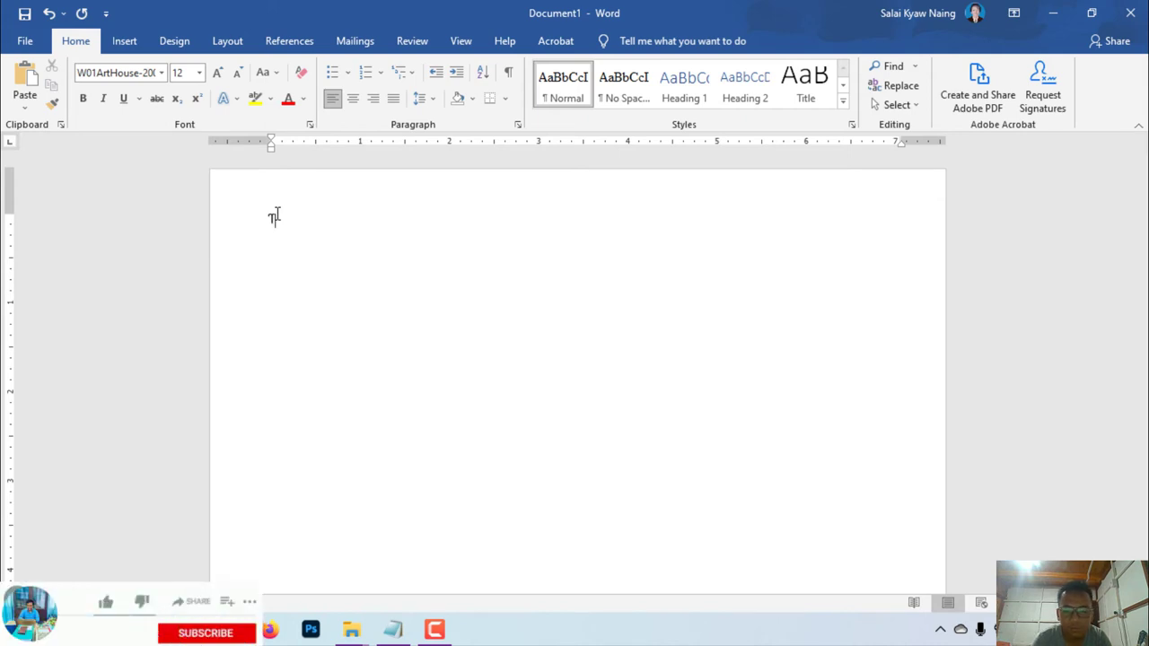
key(BackSpace)
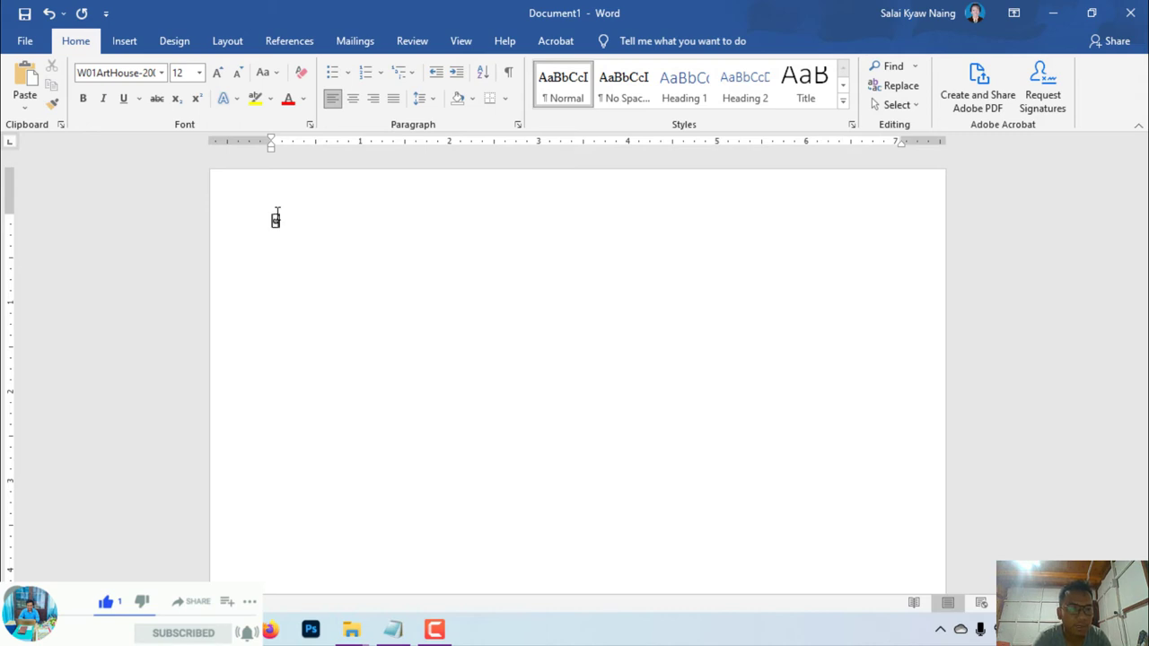
text(နိုင်ငံ)
text(☎)
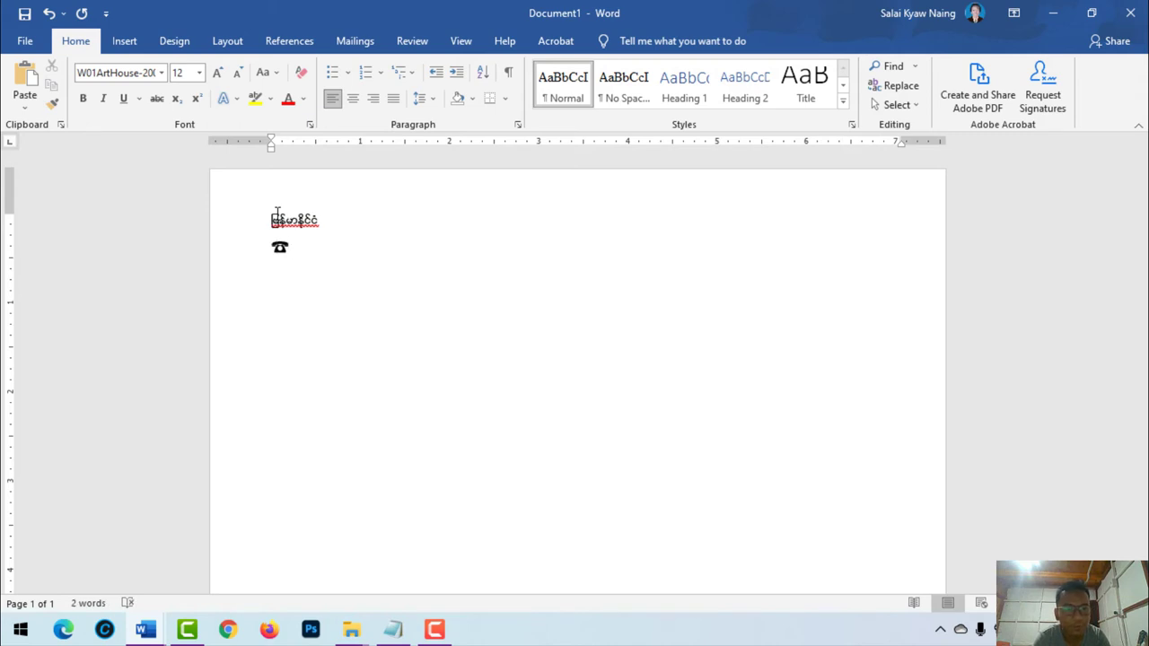
text())
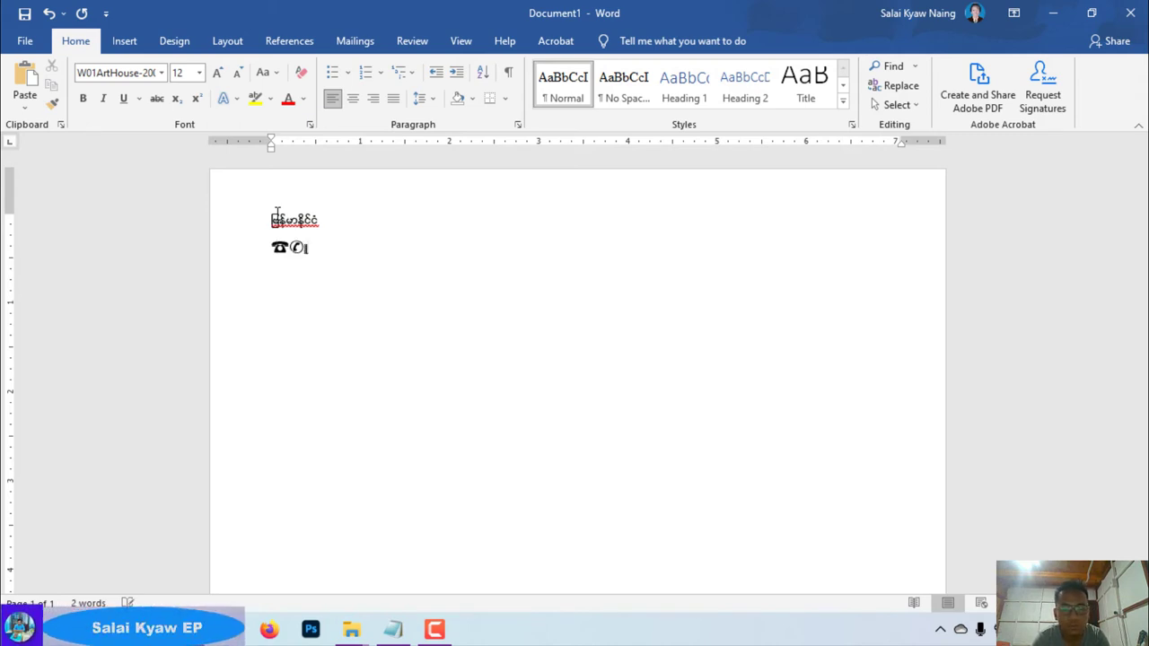
key(BackSpace)
key(BackSpace)
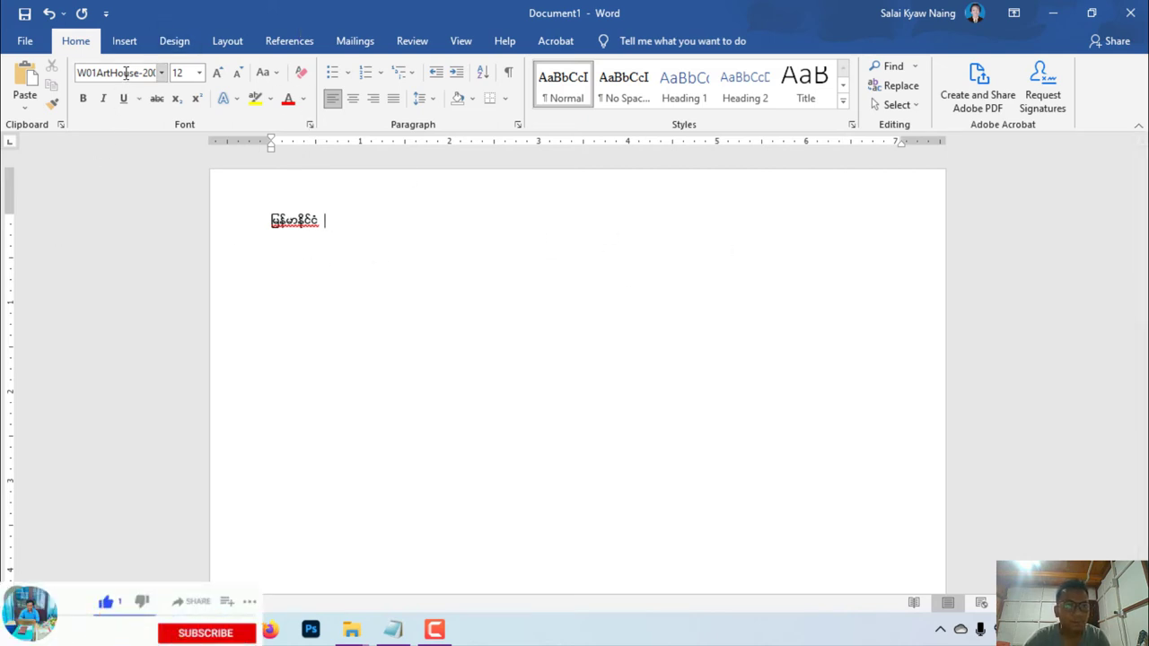
click(116, 72)
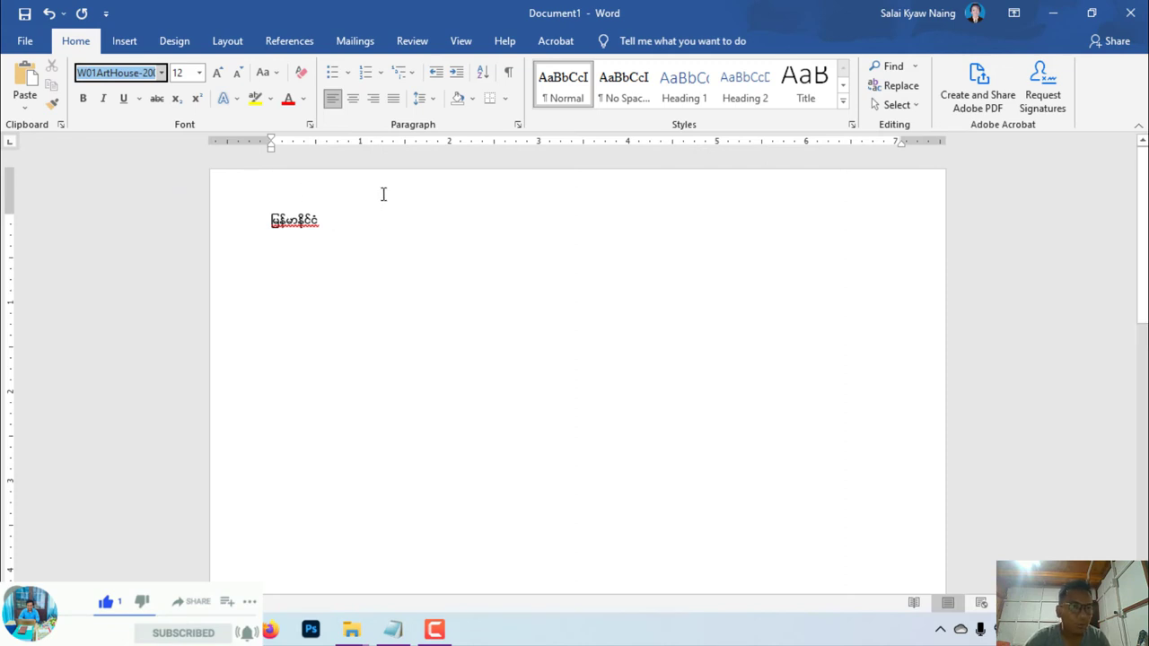
Untick 'Straight quotes with smart quotes' on both the AutoFormat and AutoFormat As You Type tabs
click(26, 43)
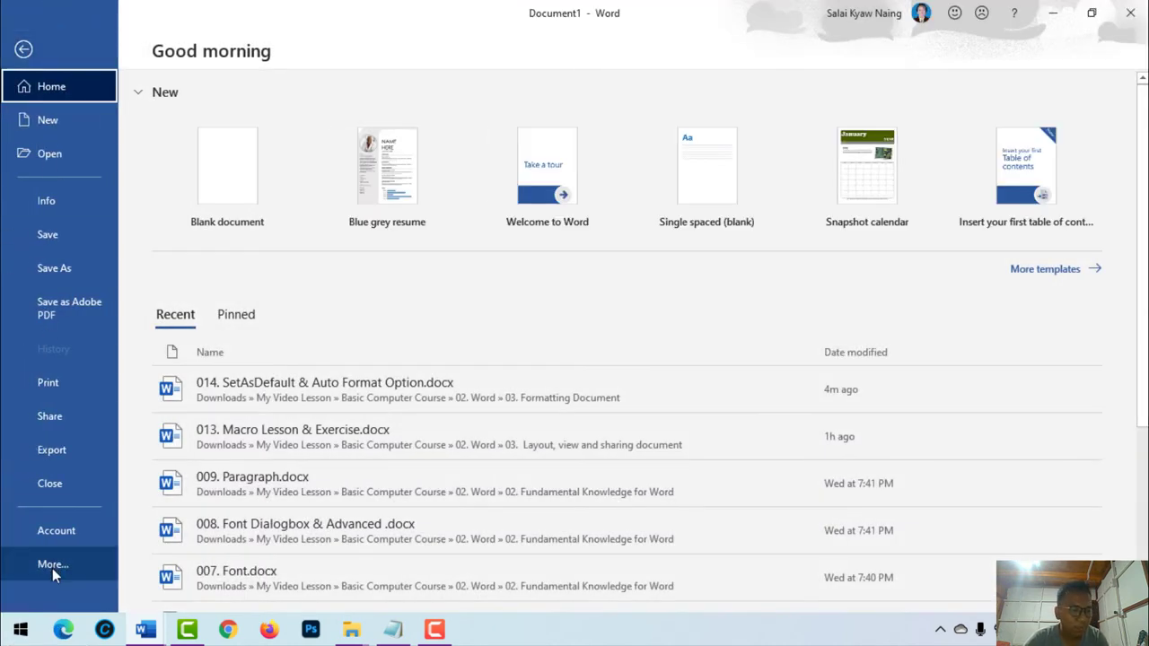
click(52, 566)
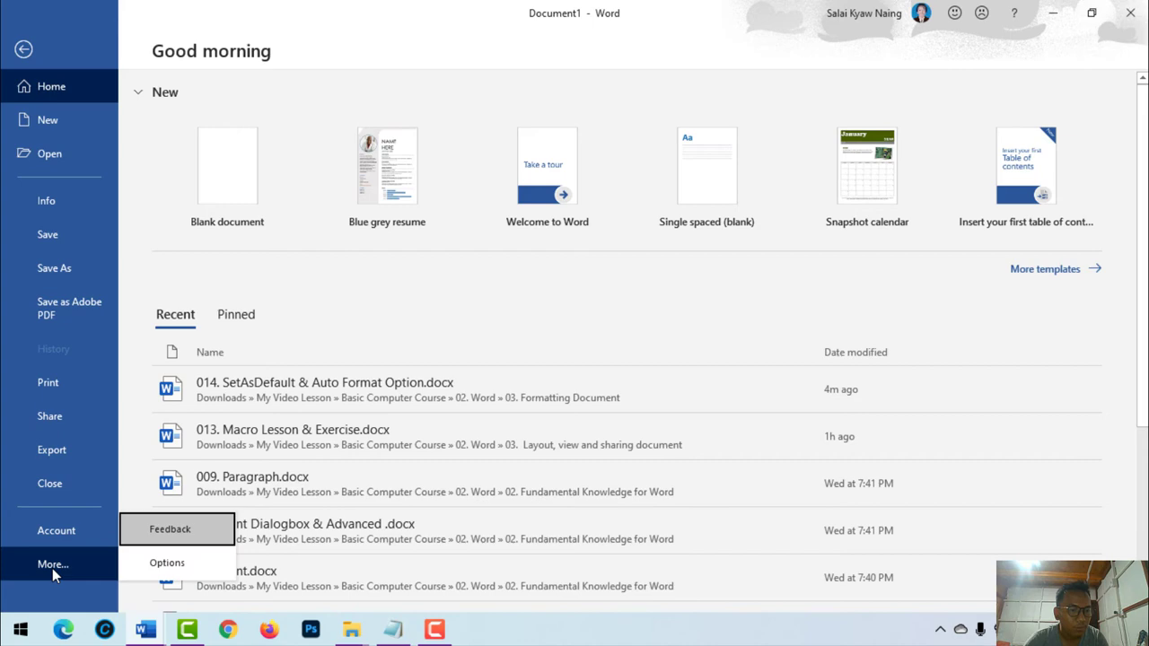
click(163, 564)
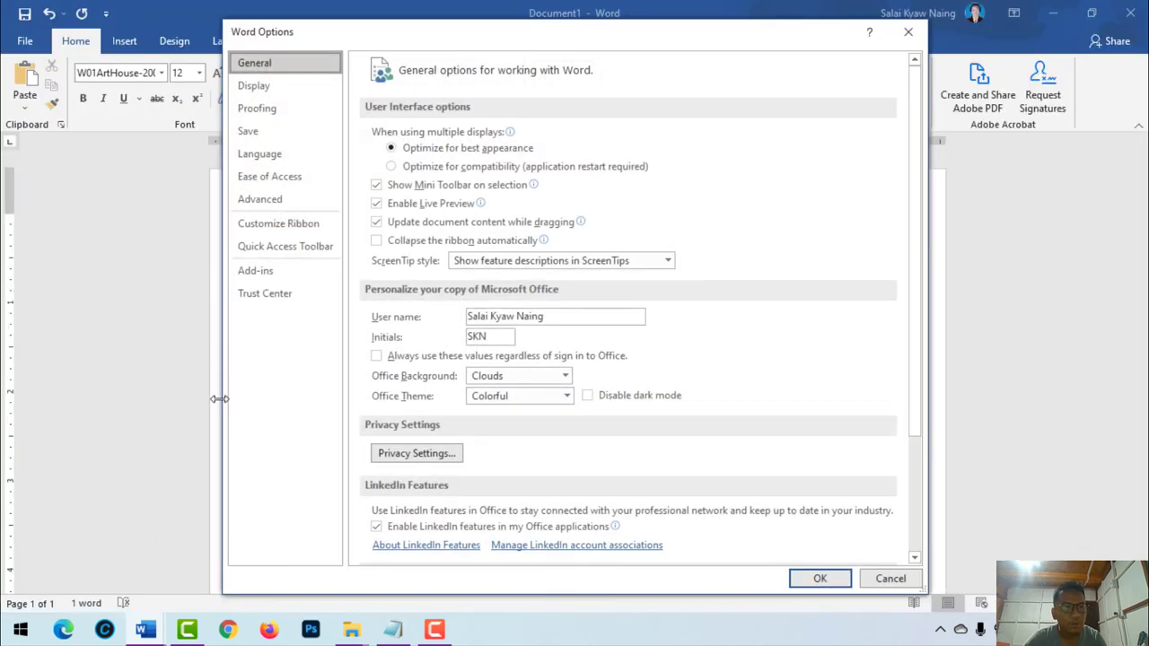
click(263, 115)
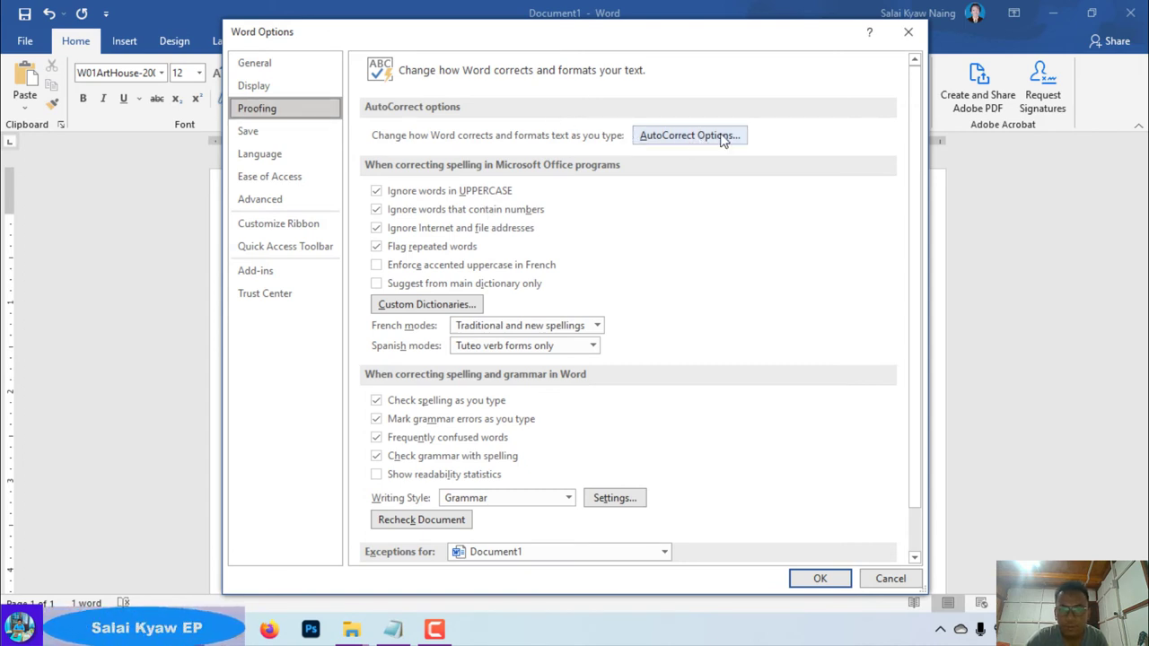
click(691, 142)
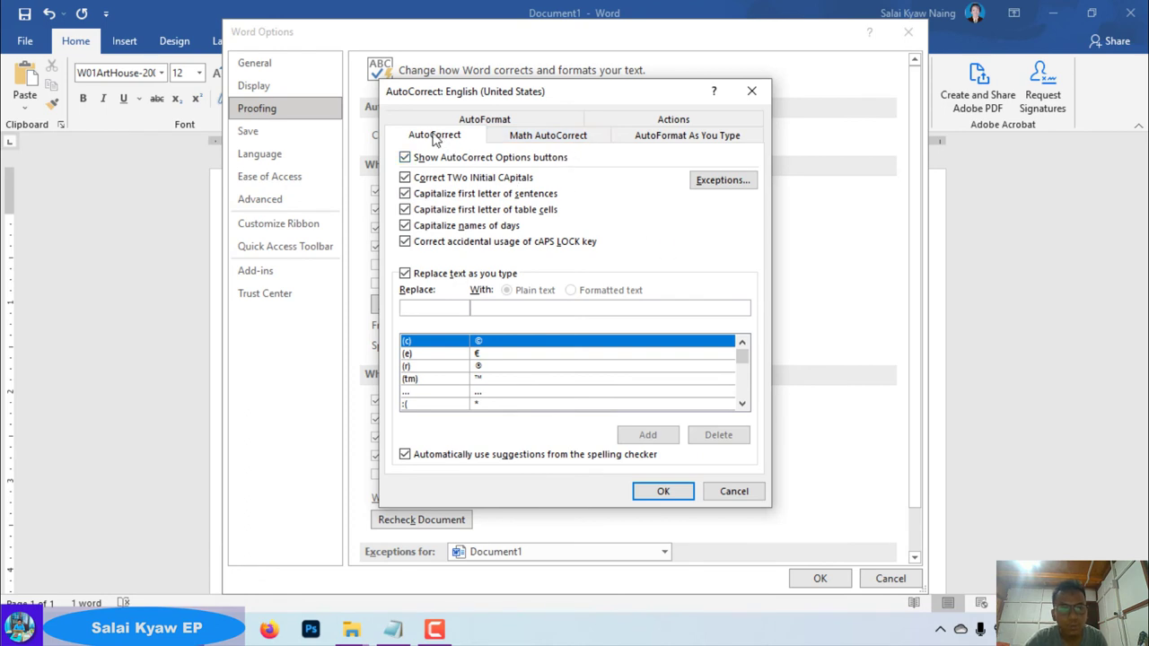
click(483, 120)
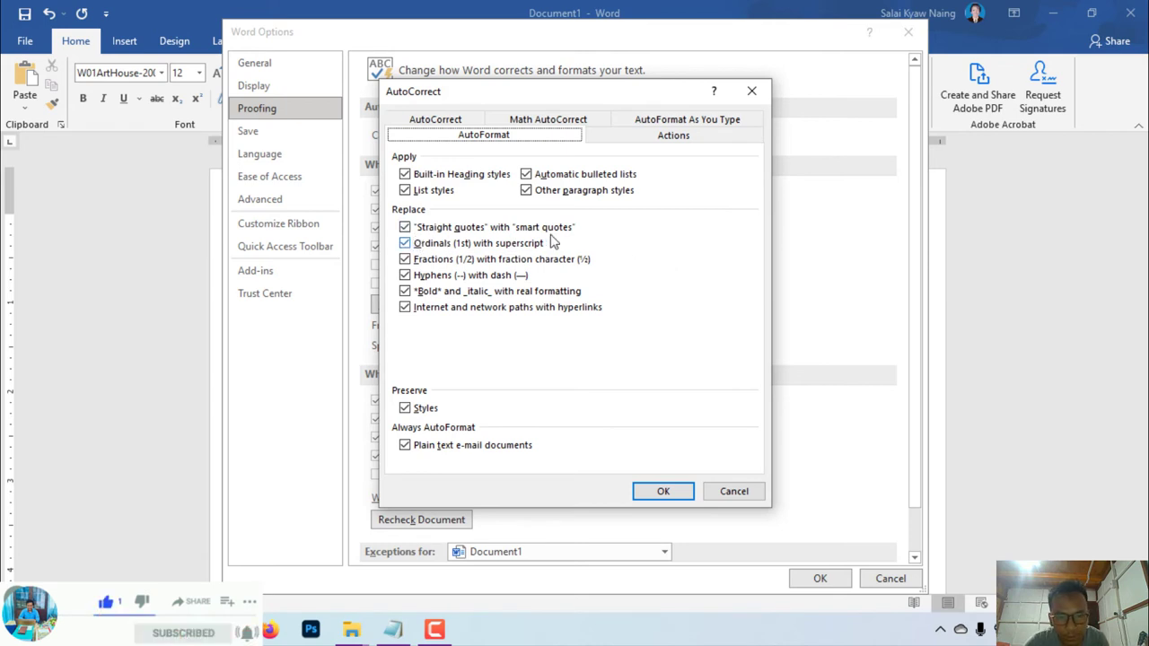
click(405, 228)
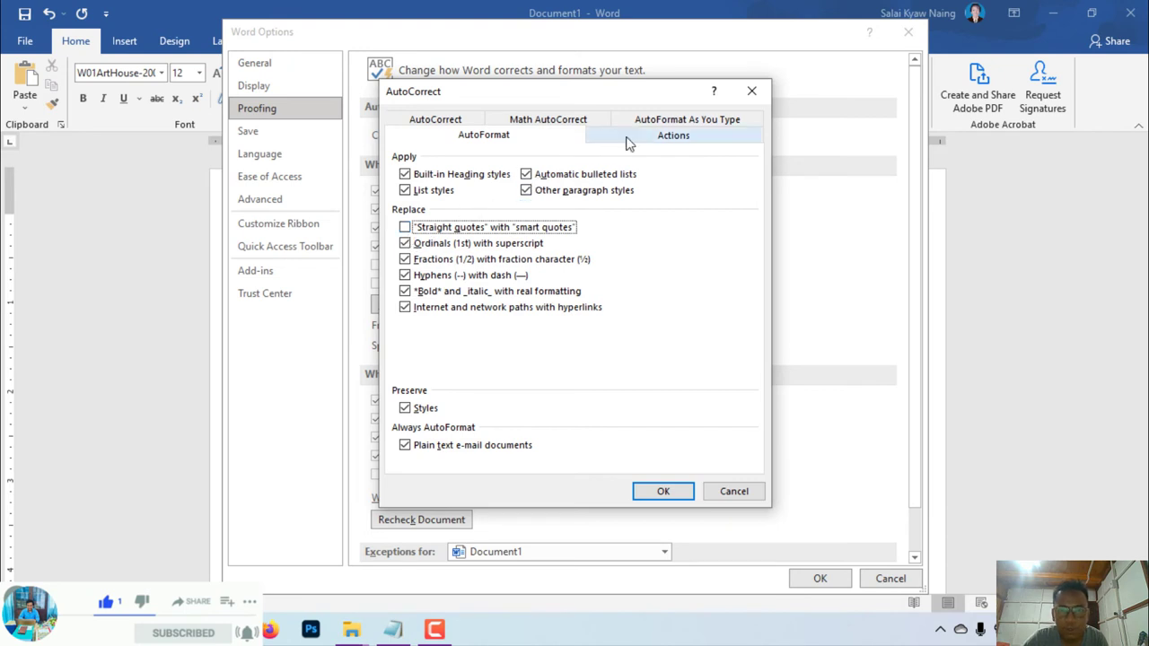
click(694, 119)
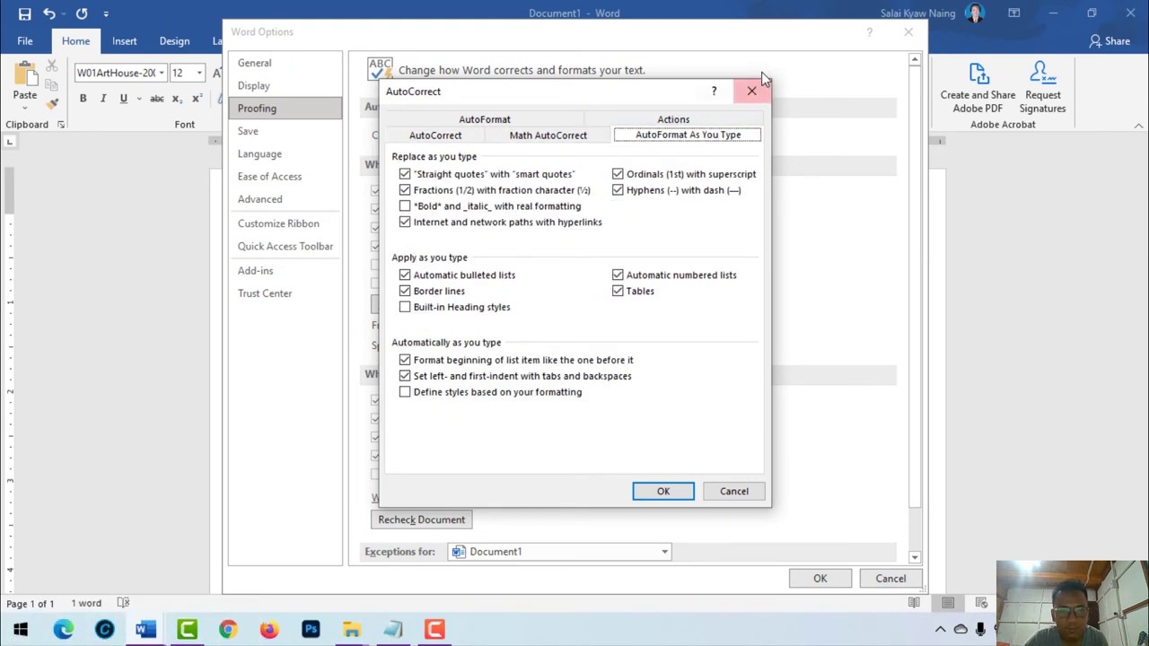
click(405, 176)
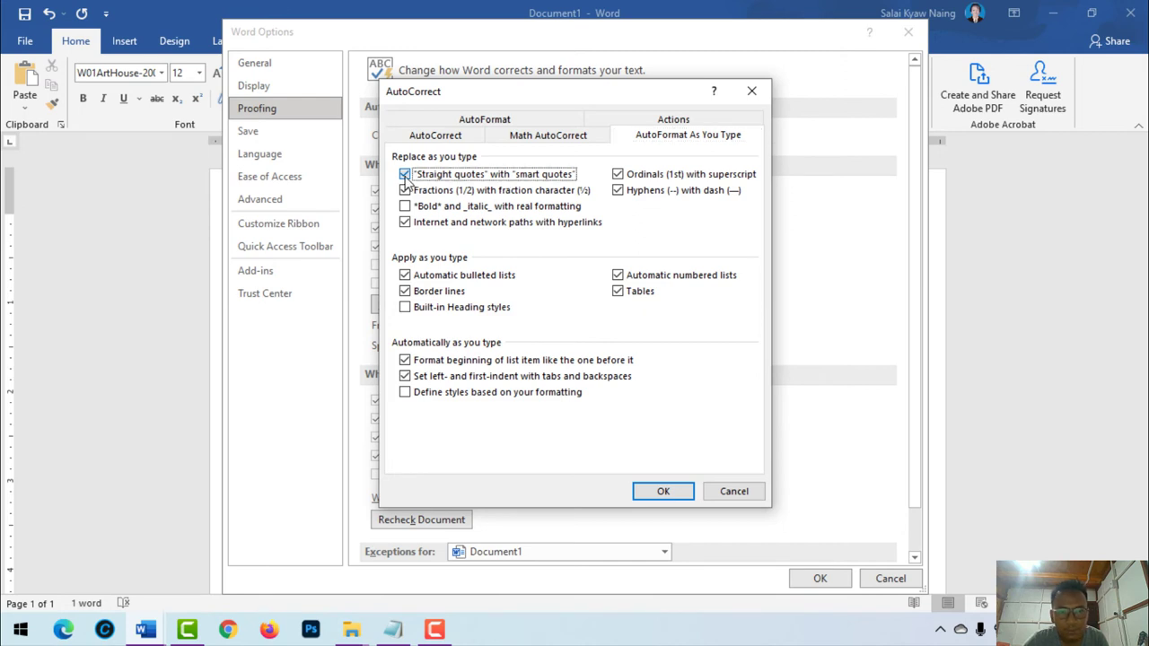
click(662, 491)
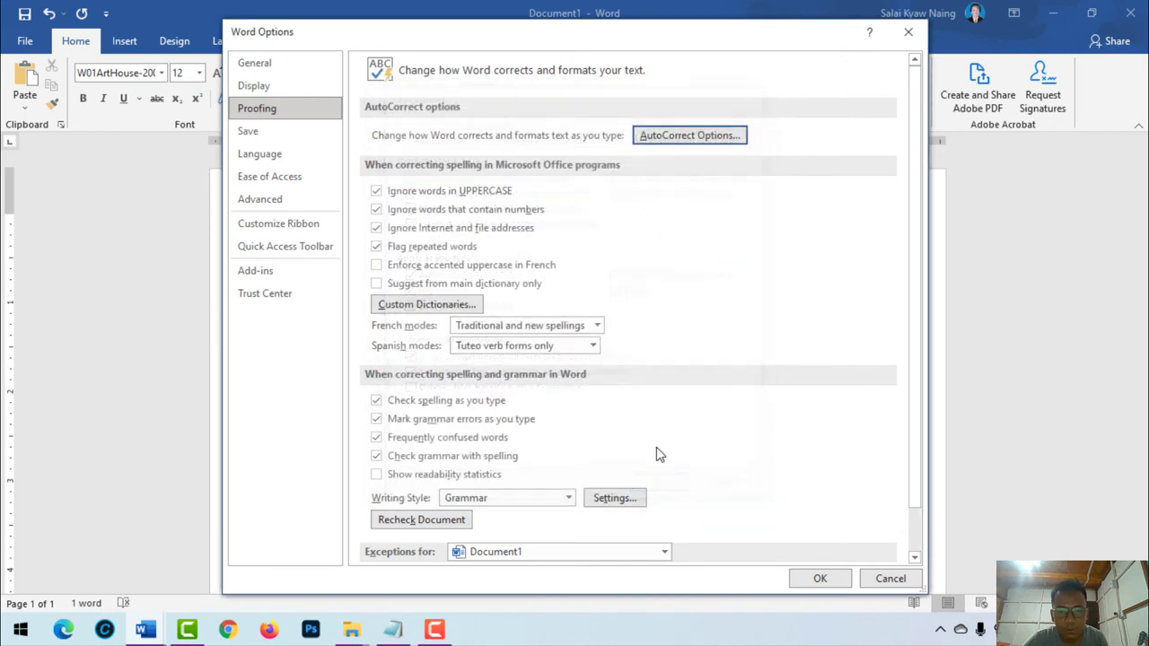
click(819, 579)
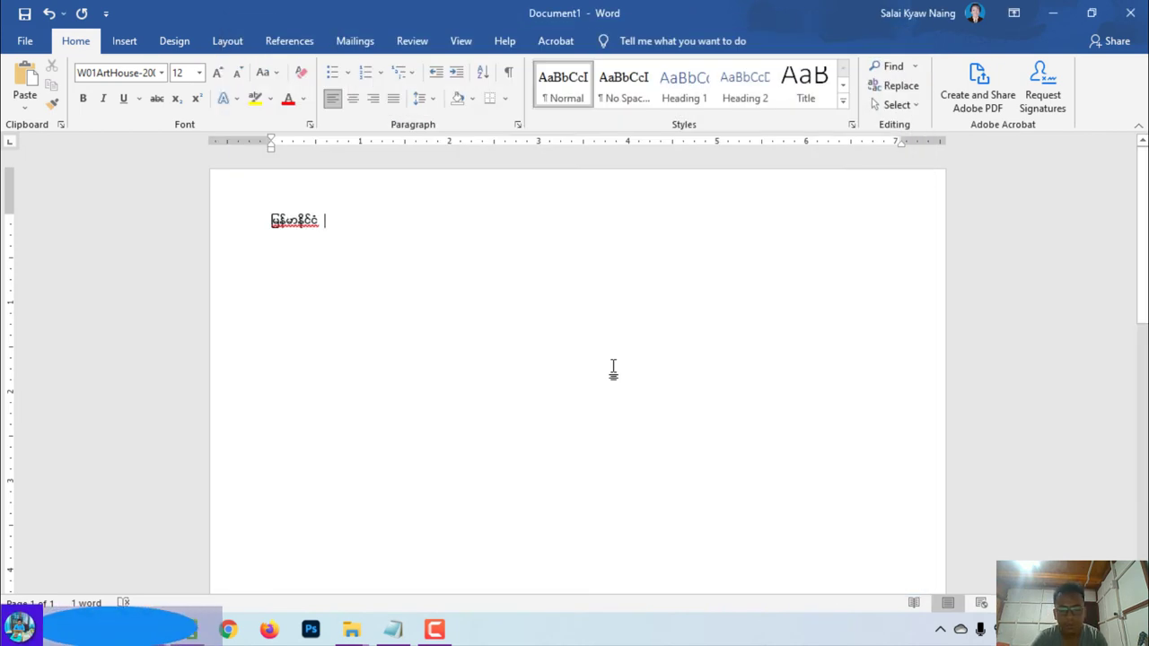
Type a single Myanmar character and the word ဒုတိယ on new lines, fixing typos
key(Return)
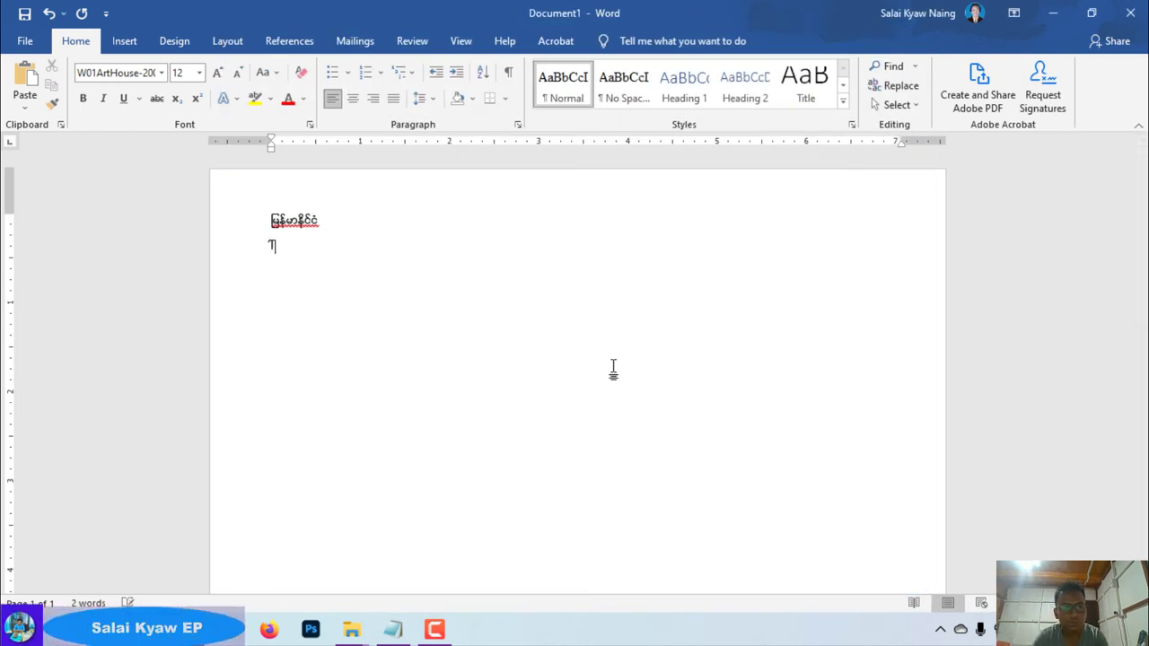
text(၊)
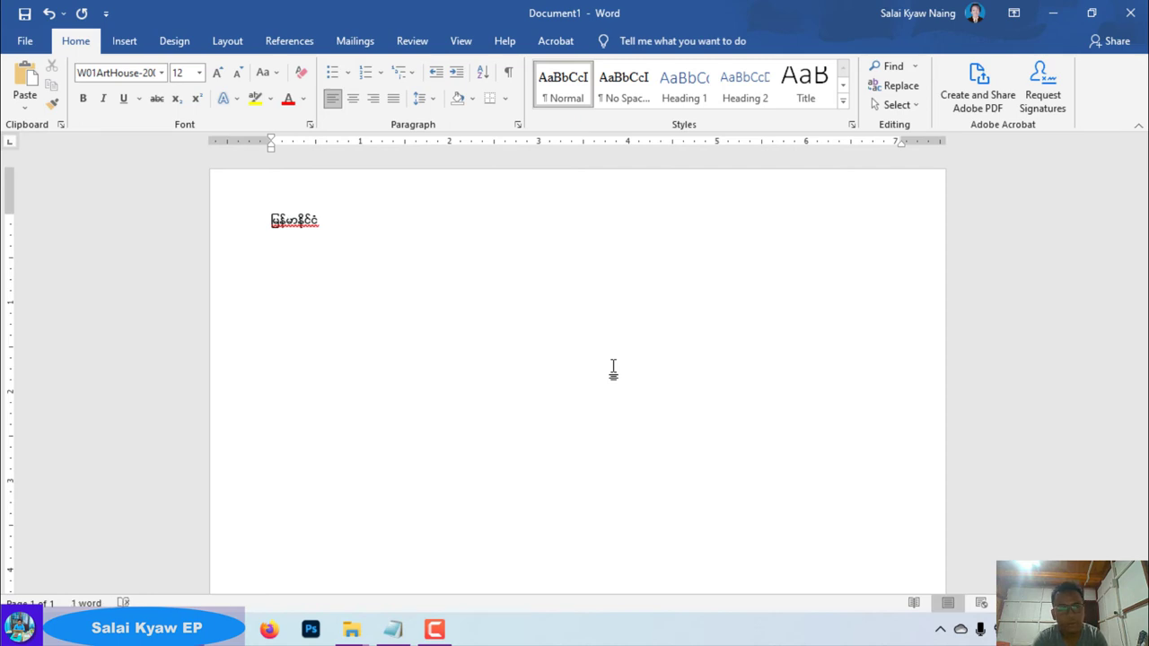
text(ေ)
text(မာ)
key(BackSpace)
key(BackSpace)
key(BackSpace)
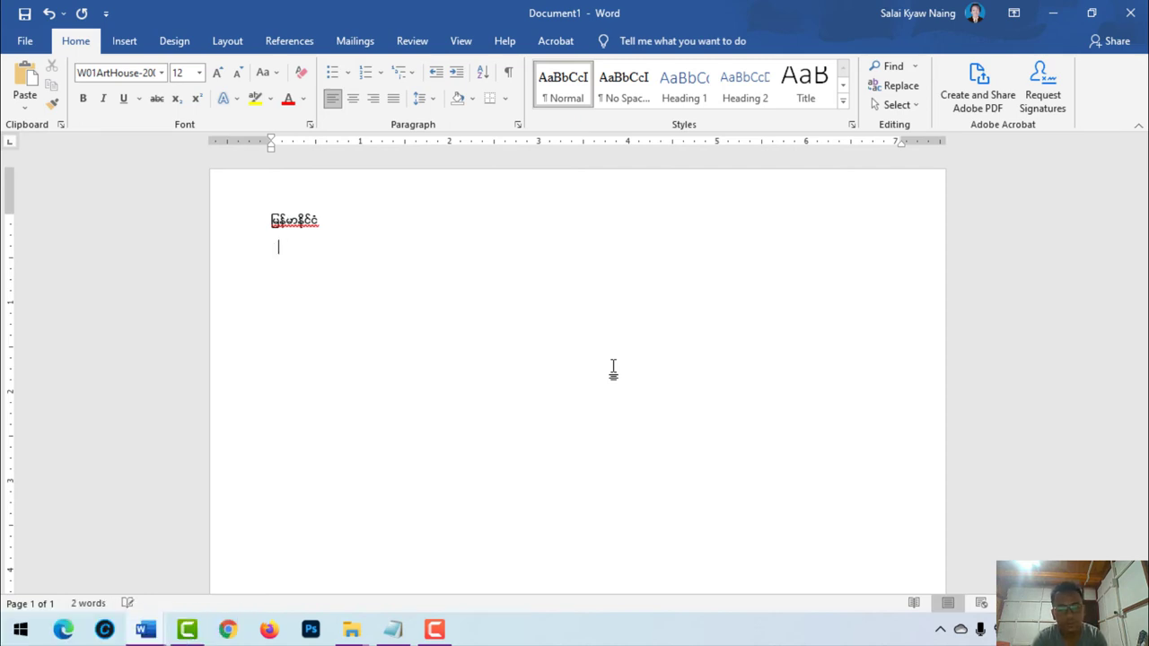
text(ဒ)
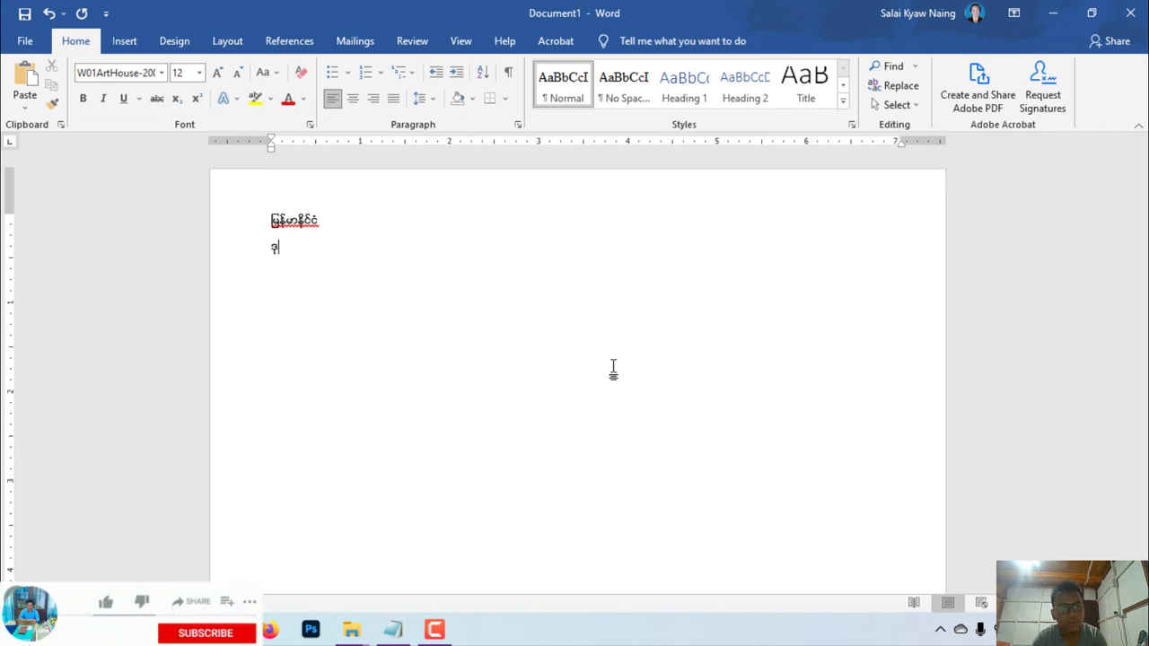
text(ုတိယ)
key(BackSpace)
text(ယ)
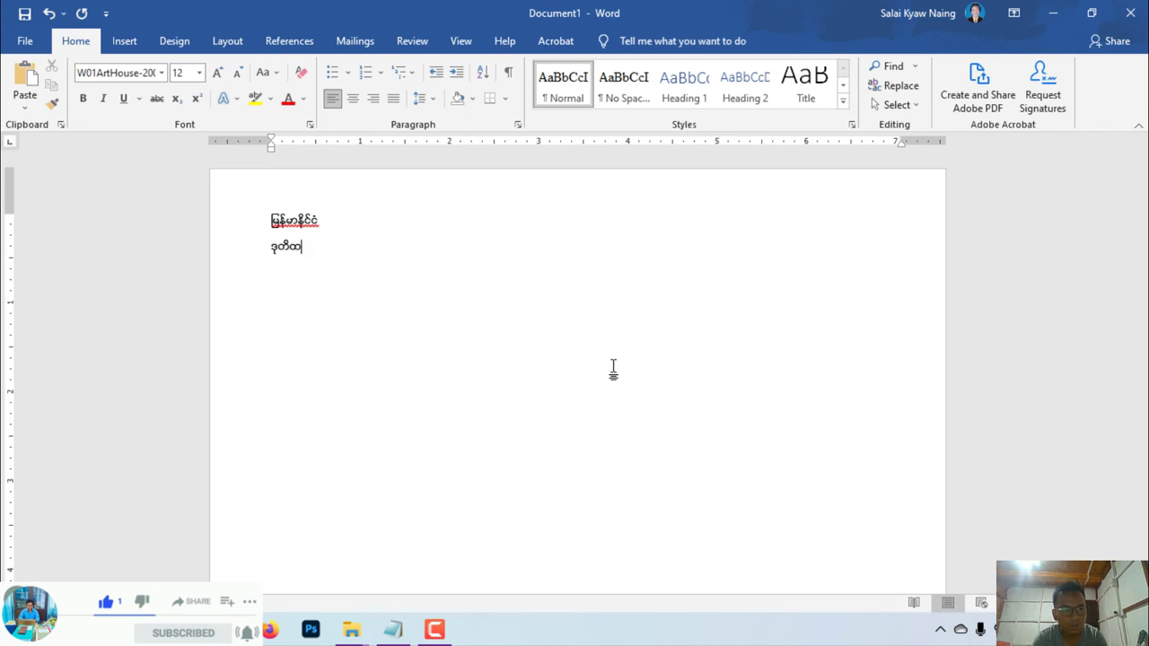
text(်)
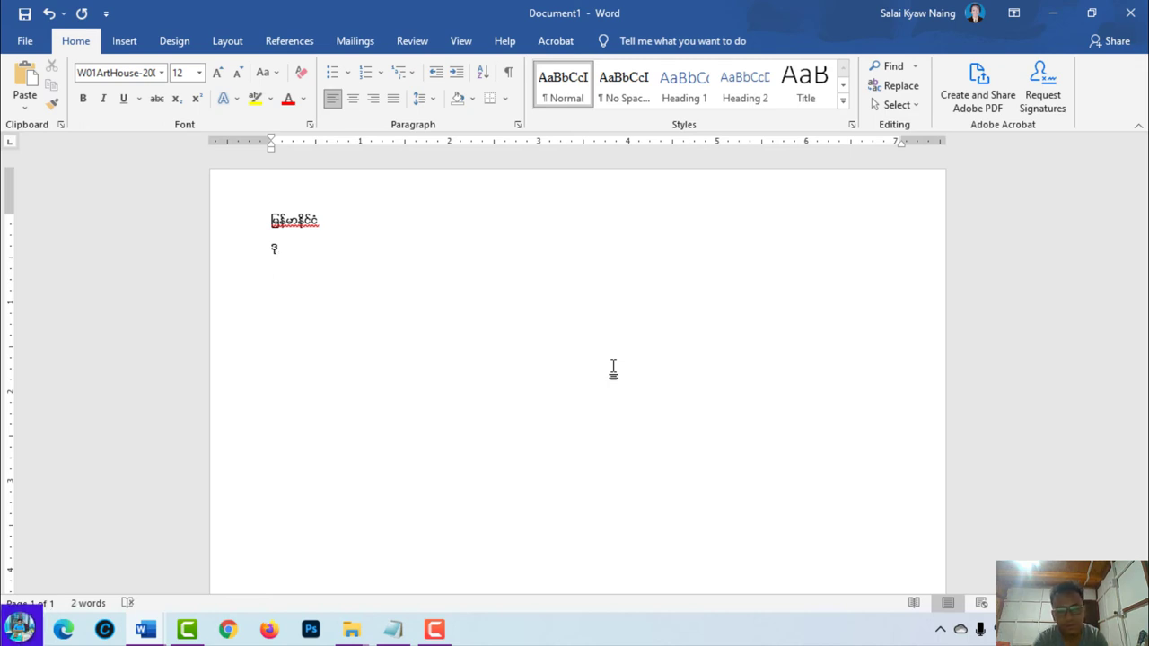
key(BackSpace)
text(ဒညင်းသီး)
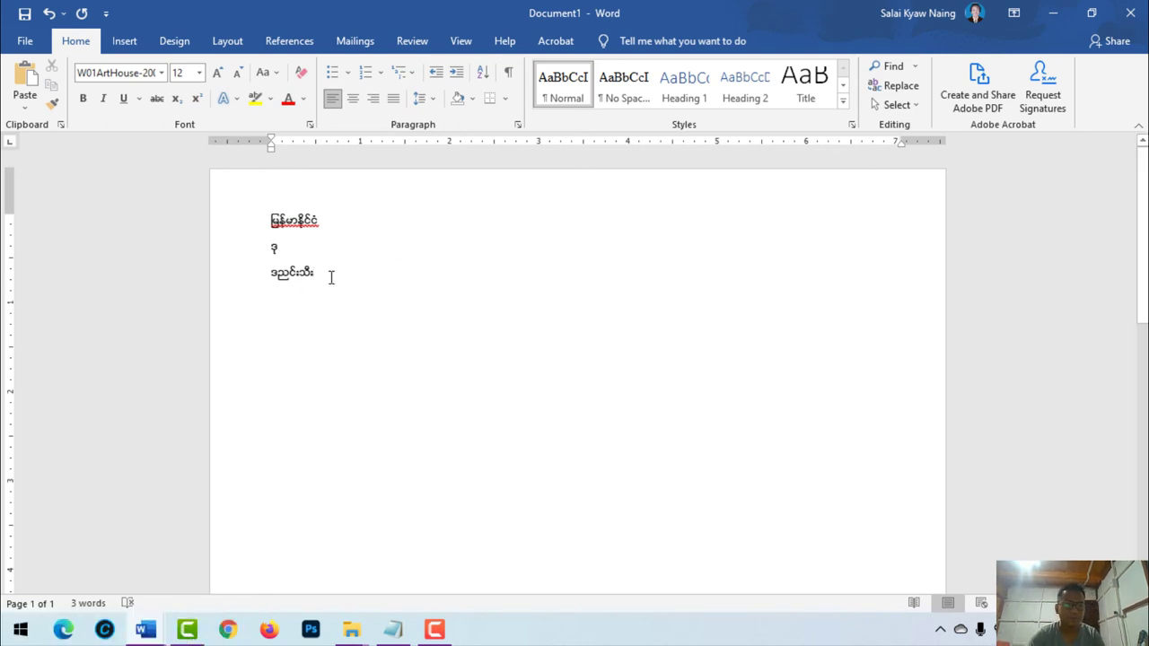
scroll(329, 277, up, 3)
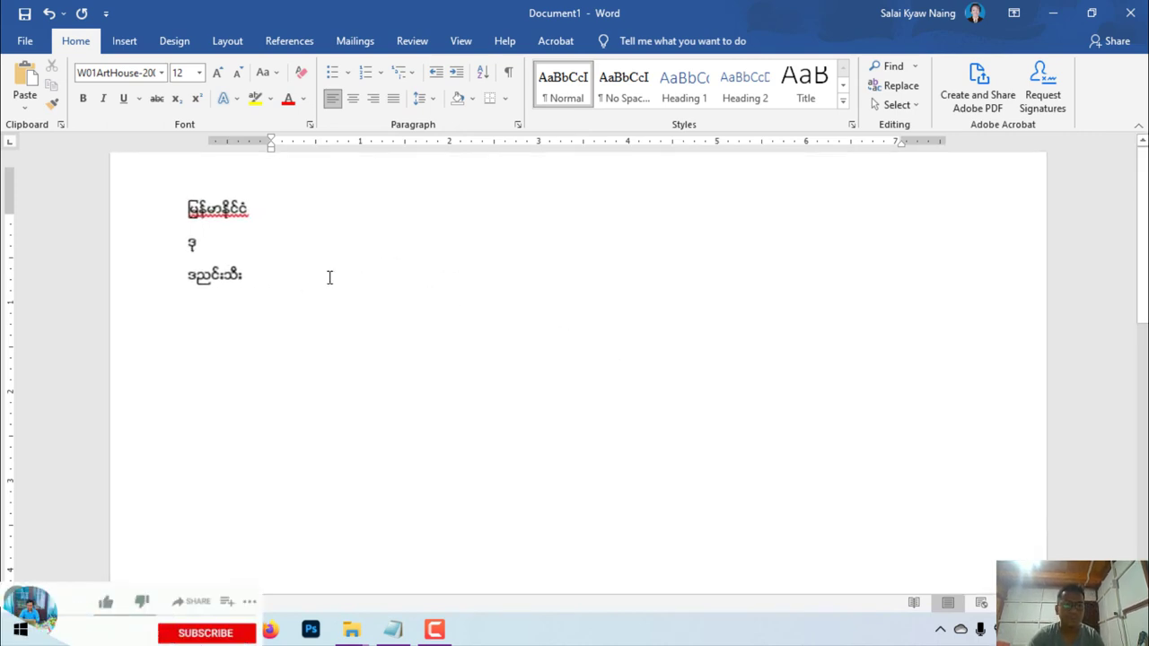
Open Word Options at the Save category, showing AutoRecover every 10 minutes, and move the dialog aside
click(27, 42)
click(44, 563)
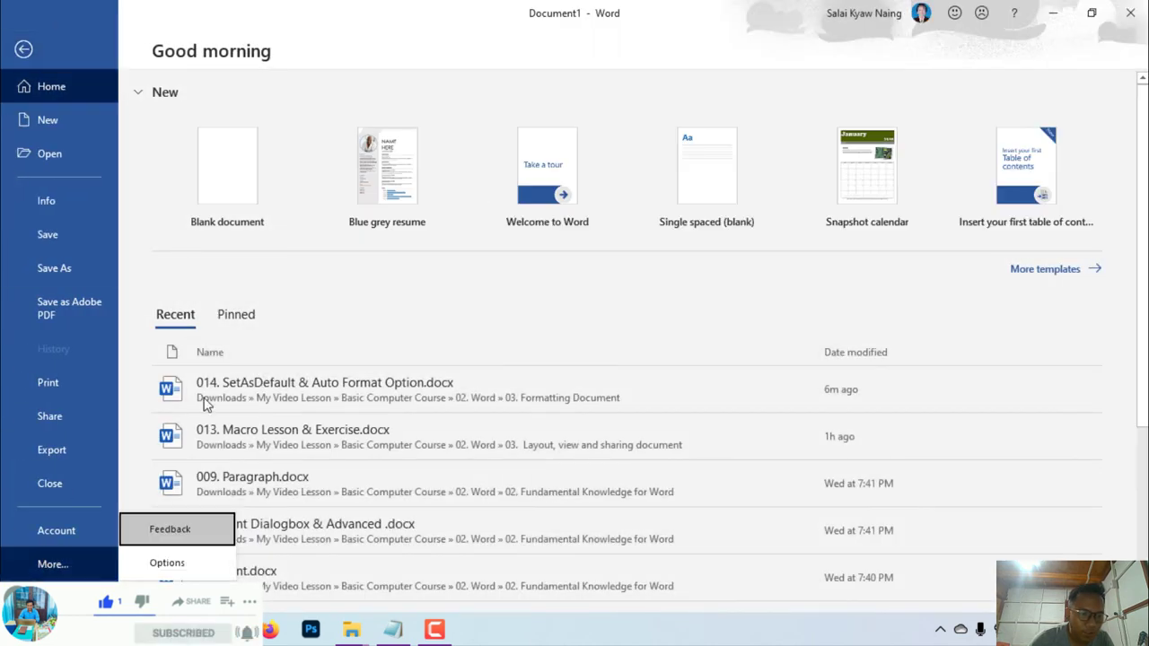
click(166, 564)
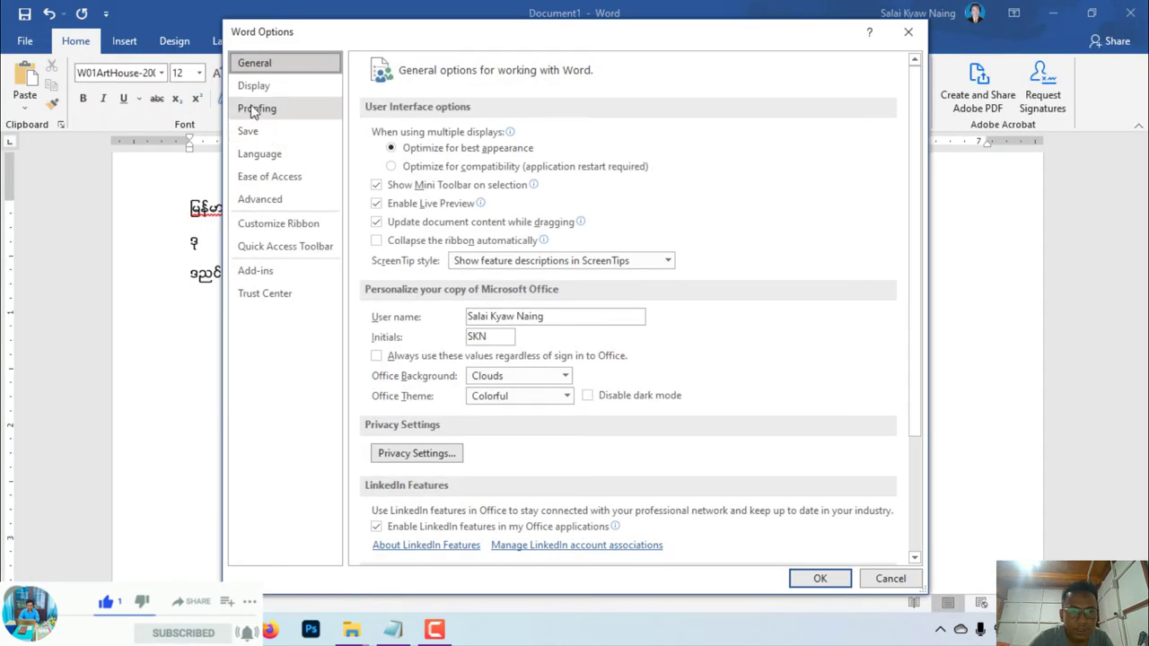
click(248, 132)
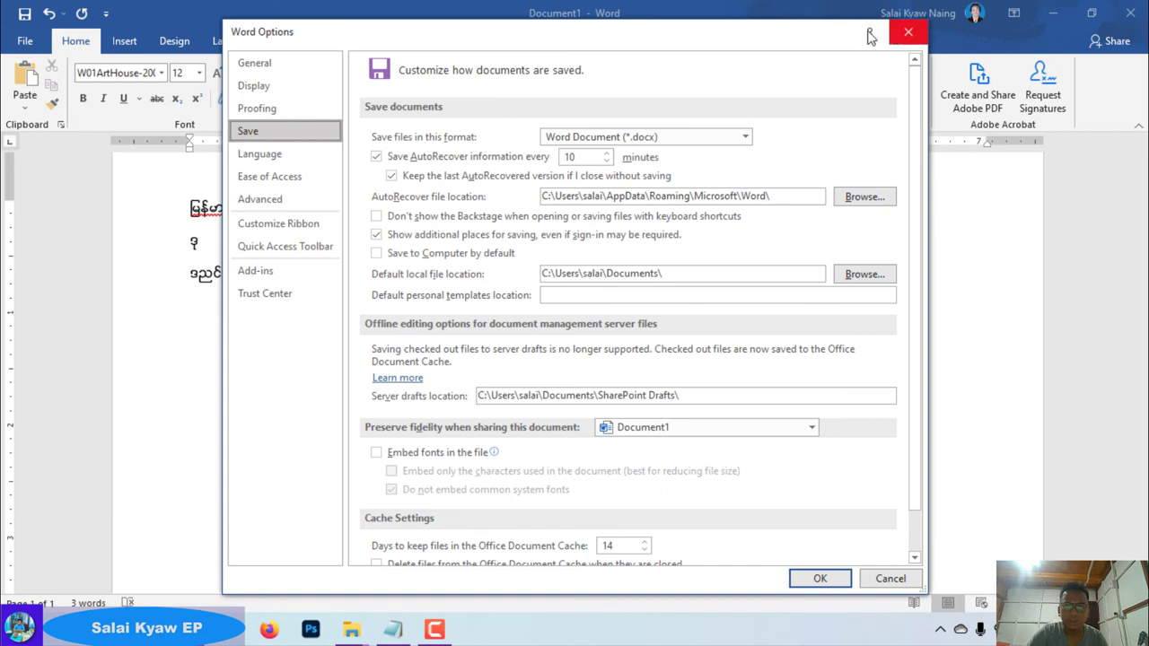
drag(677, 42, 949, 100)
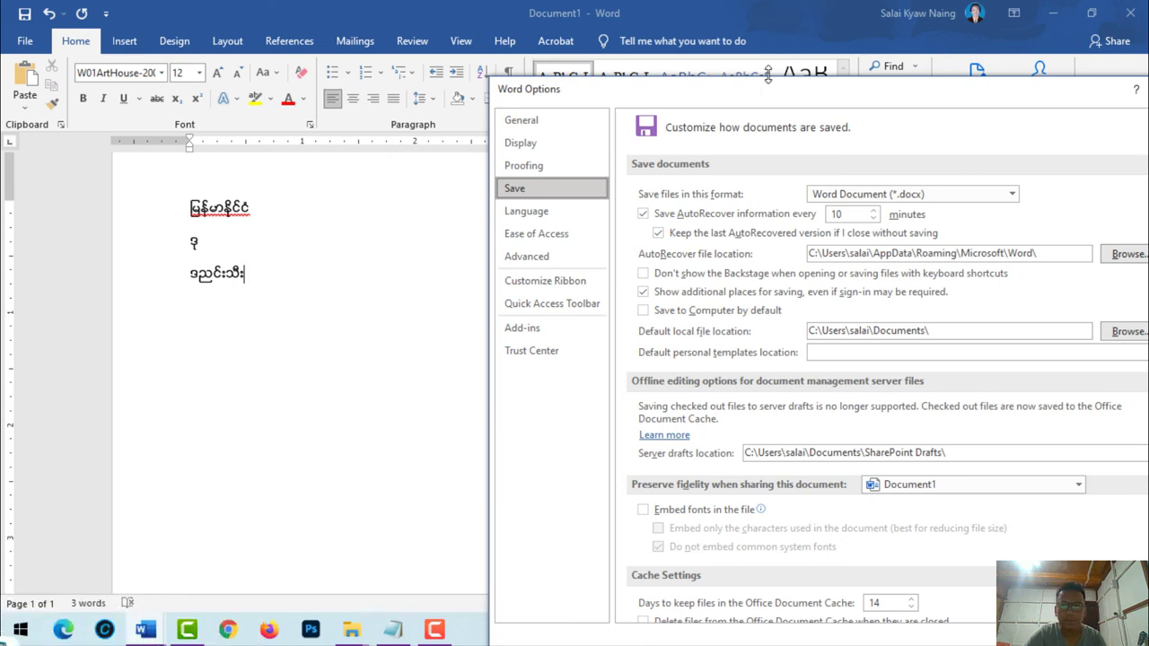
Change the AutoRecover save interval from 10 to 3 minutes and apply with OK
drag(740, 96, 424, 81)
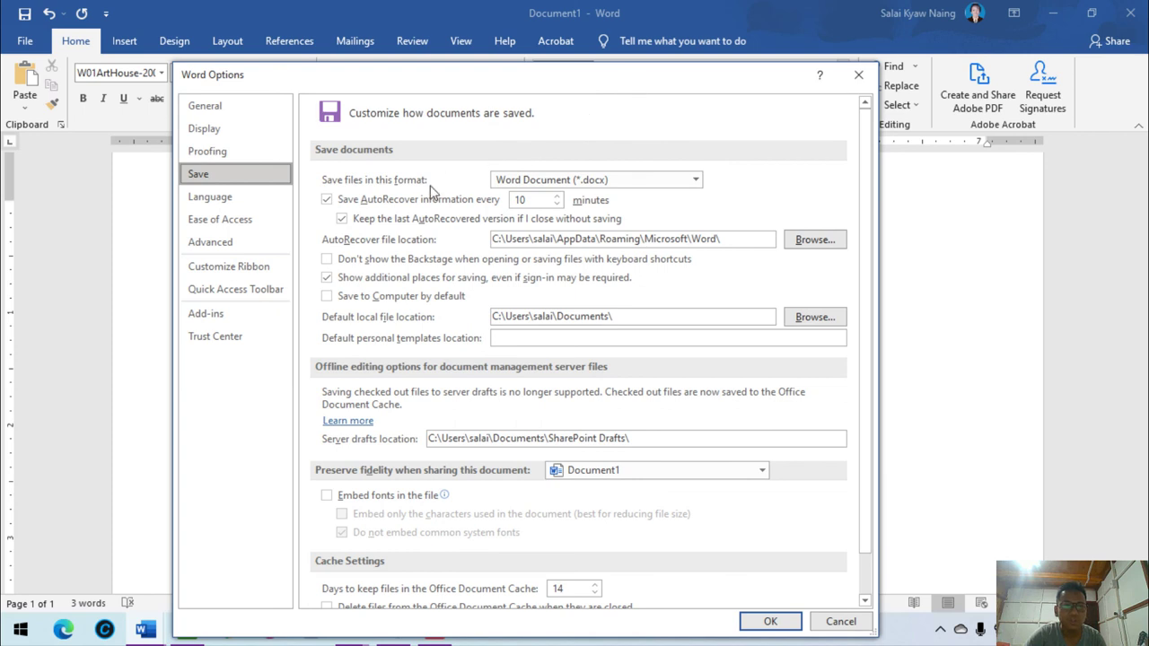
double_click(534, 199)
text(5)
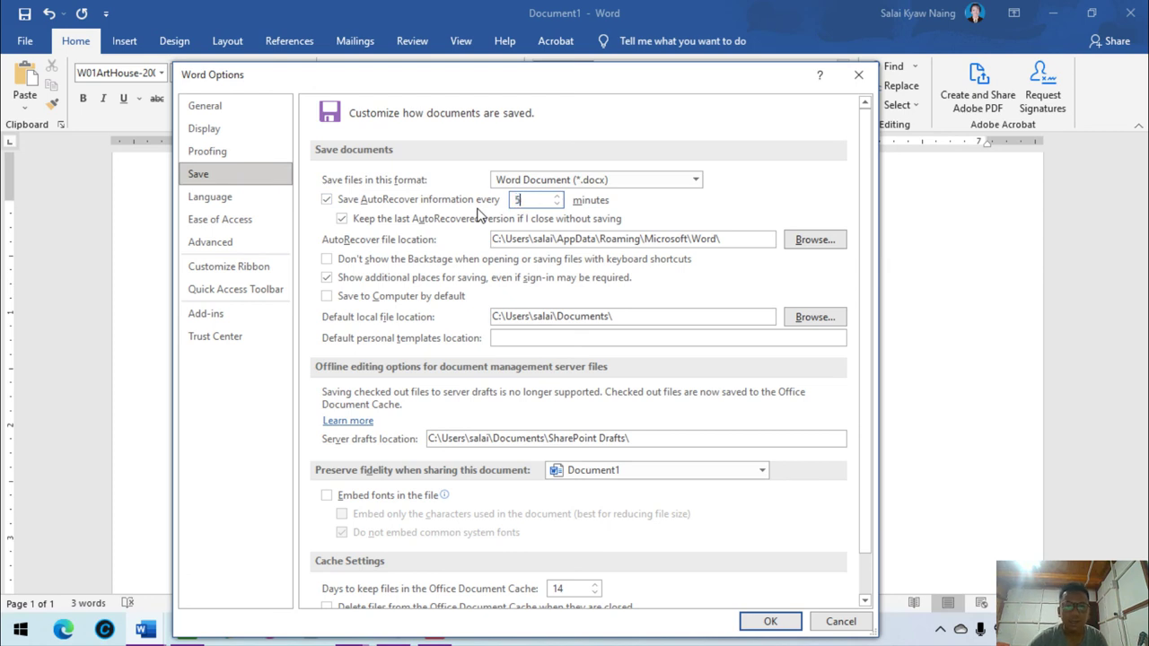
drag(539, 81, 540, 34)
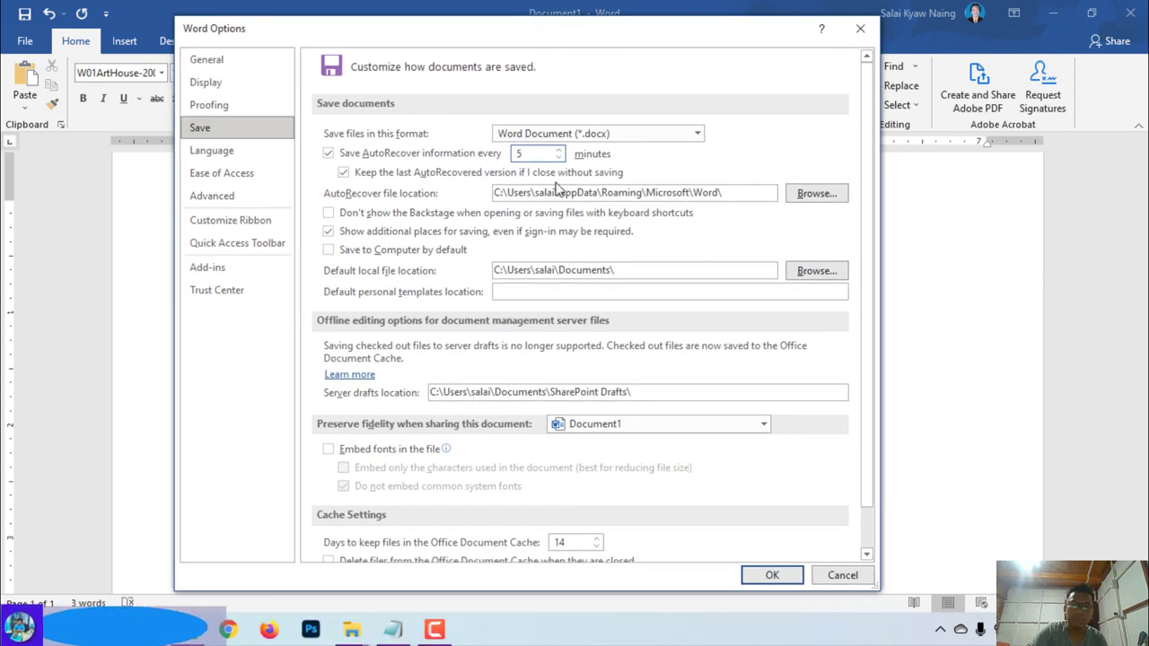
key(BackSpace)
text(3)
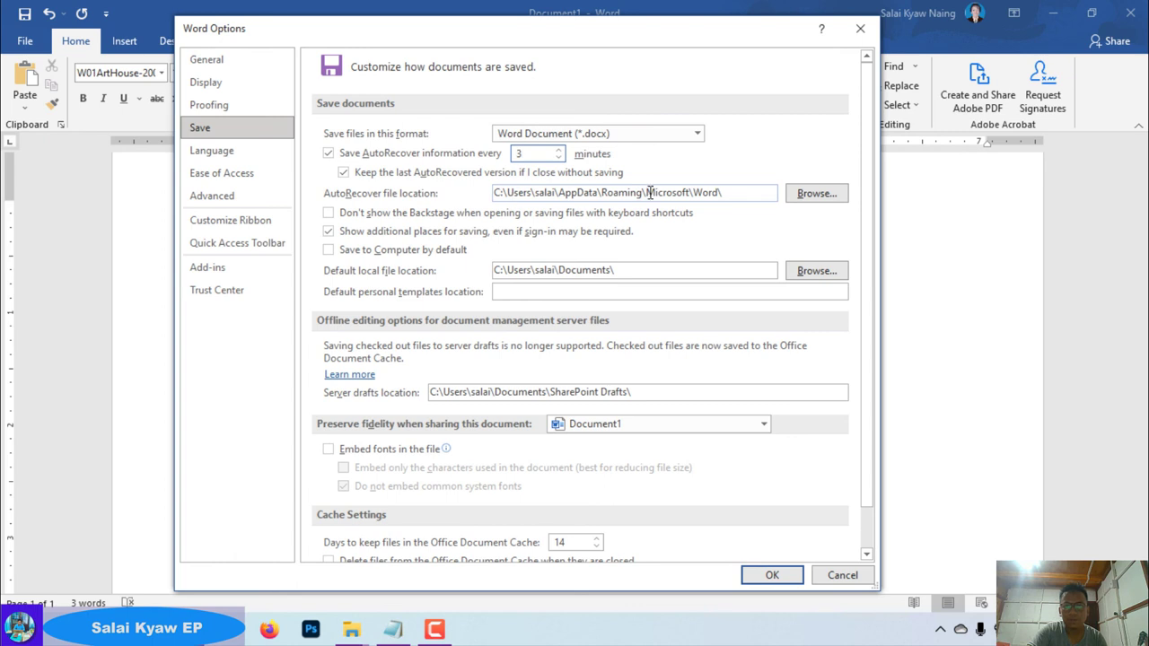
drag(724, 193, 441, 195)
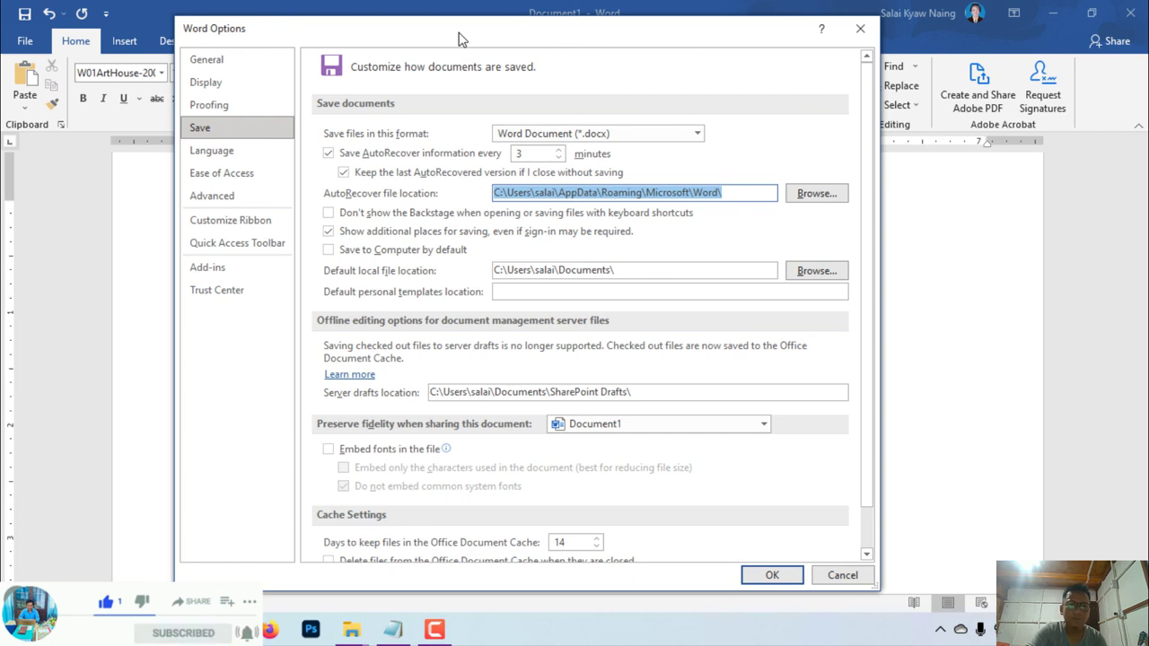
double_click(530, 153)
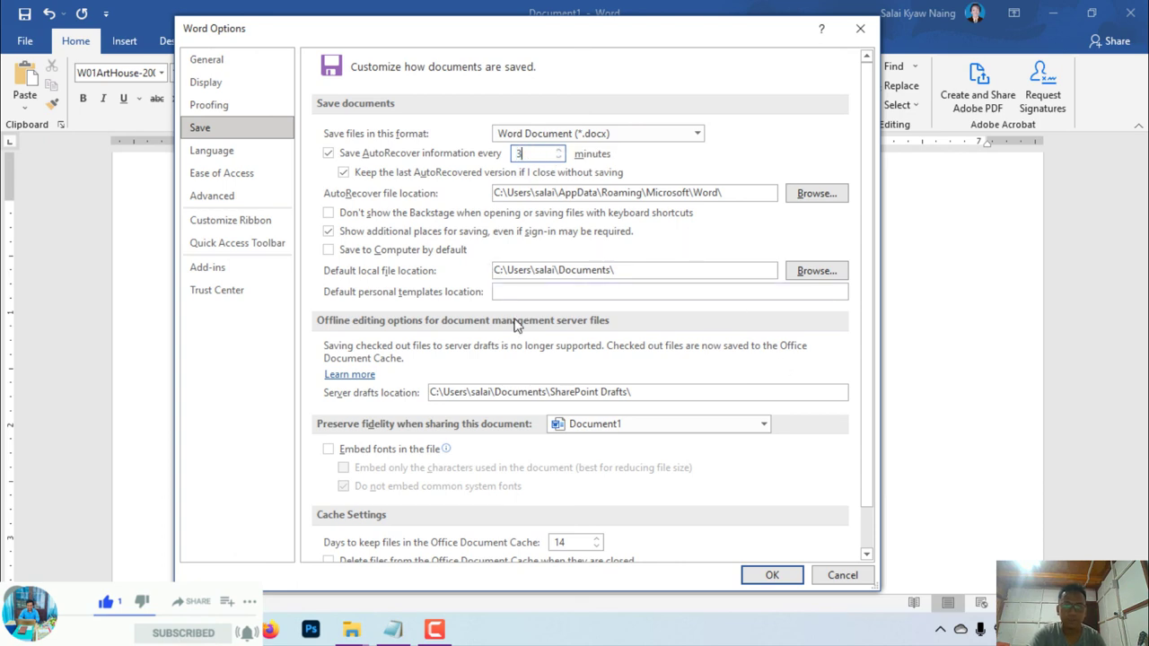
click(770, 574)
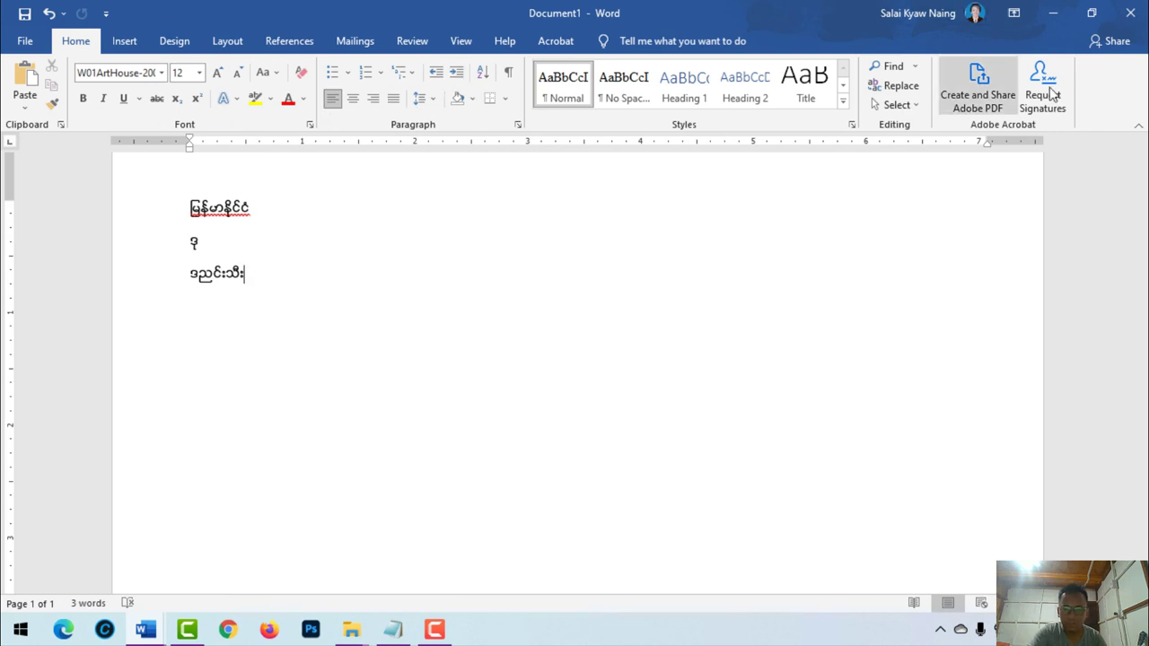
click(435, 628)
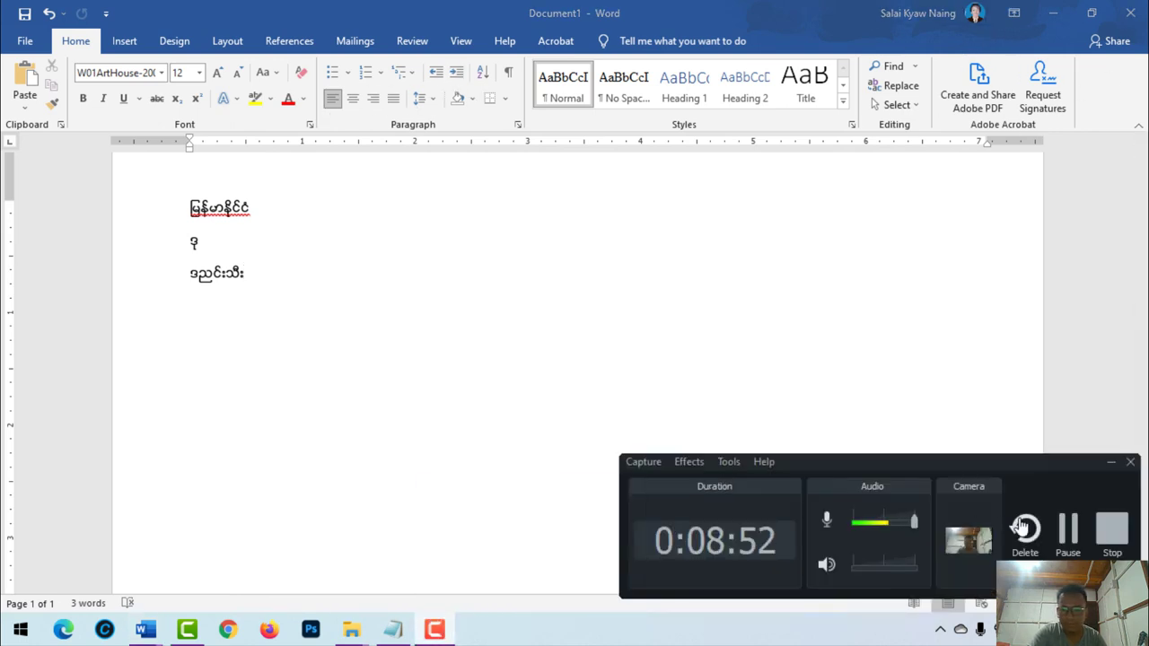
click(1110, 531)
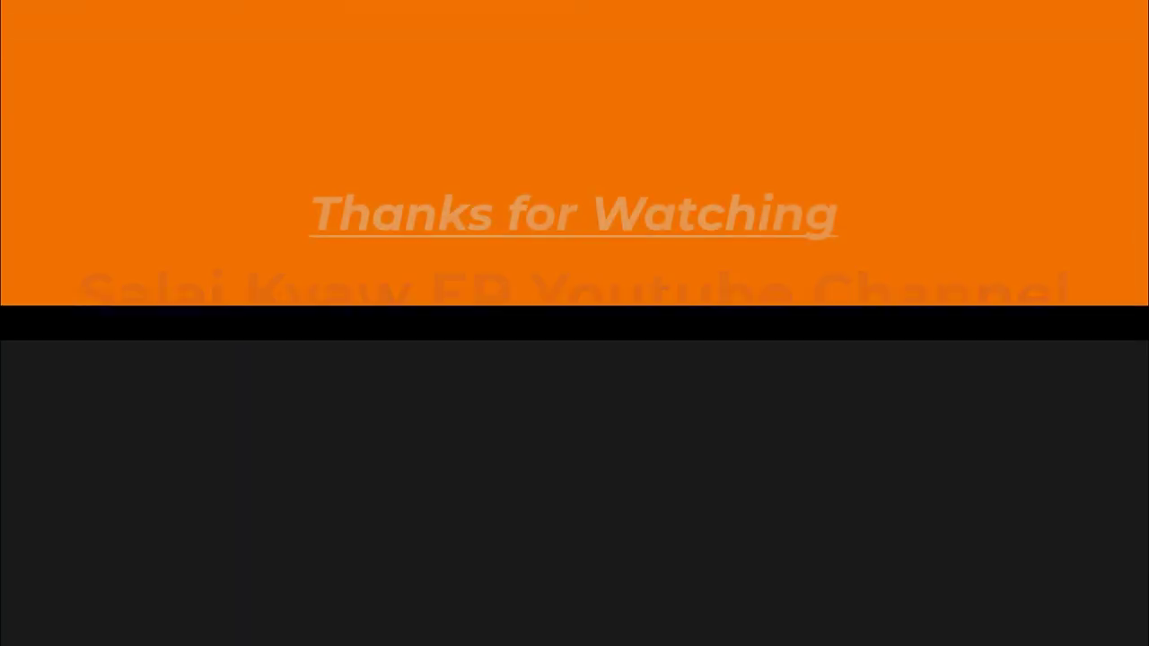